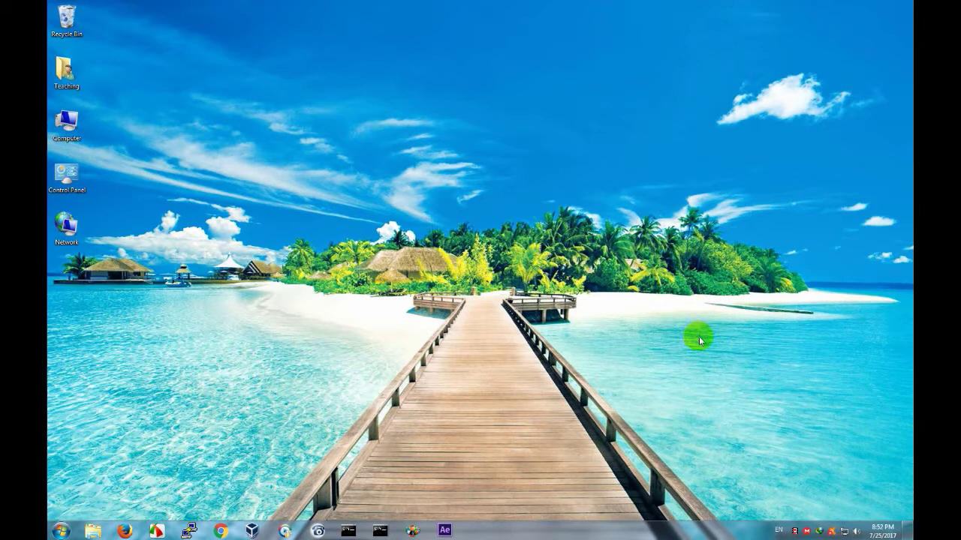
right_click(844, 533)
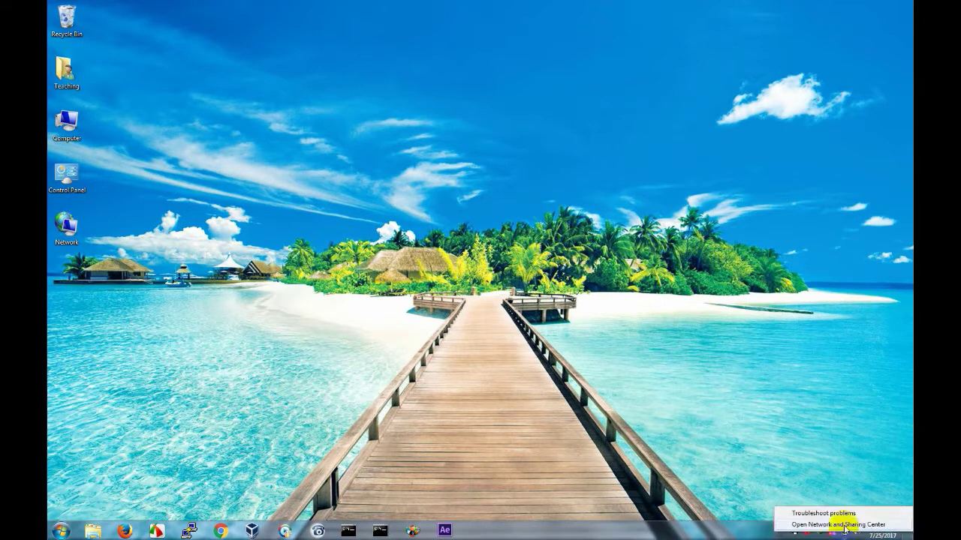
click(705, 288)
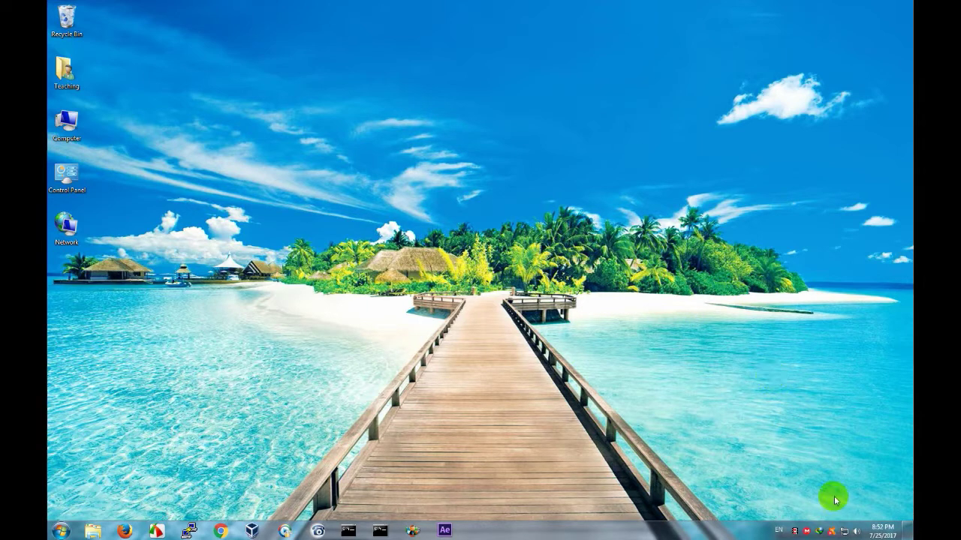
right_click(845, 533)
click(811, 400)
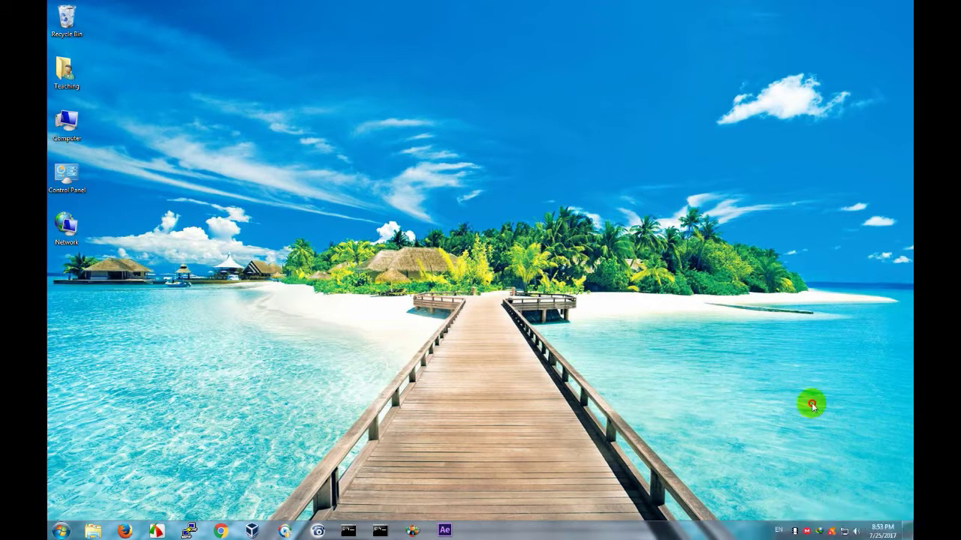
right_click(846, 532)
click(841, 524)
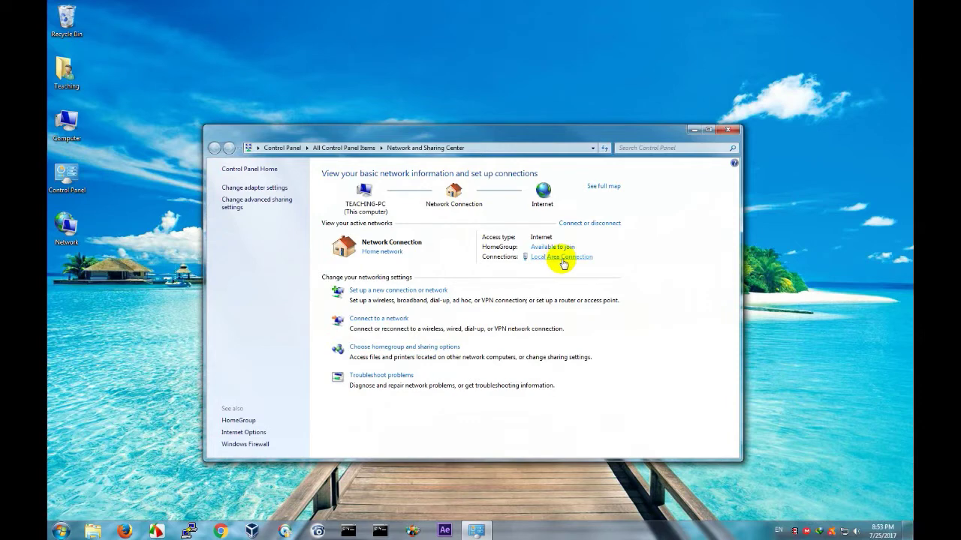
click(563, 259)
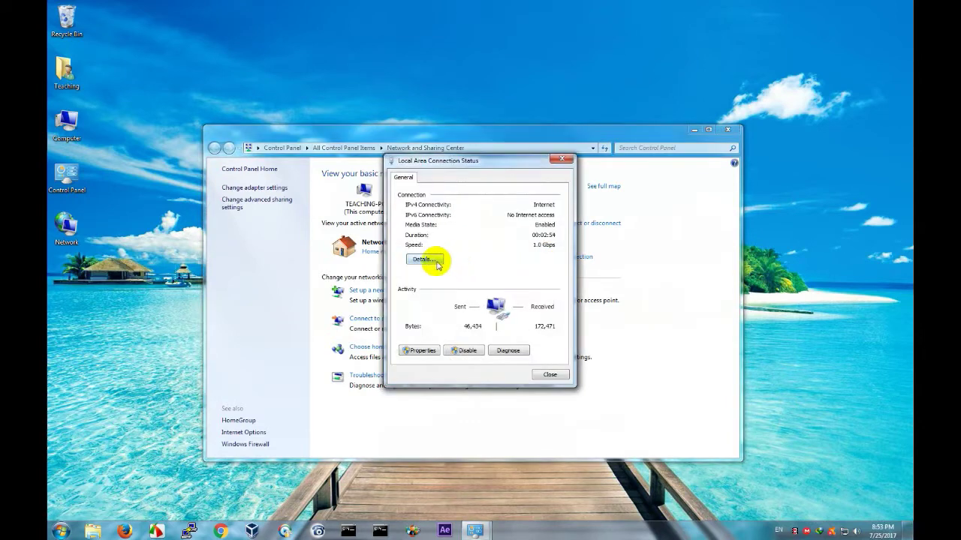
click(436, 260)
click(443, 287)
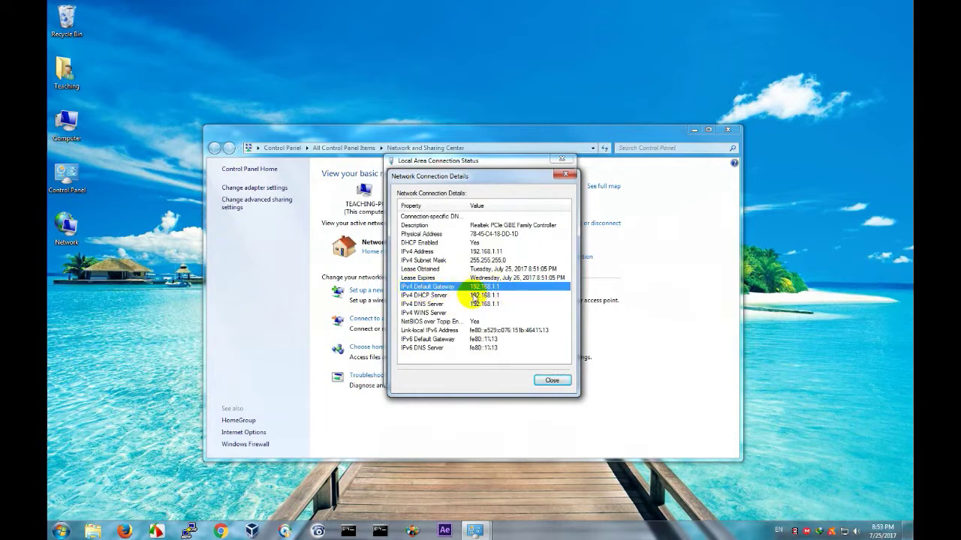
click(565, 174)
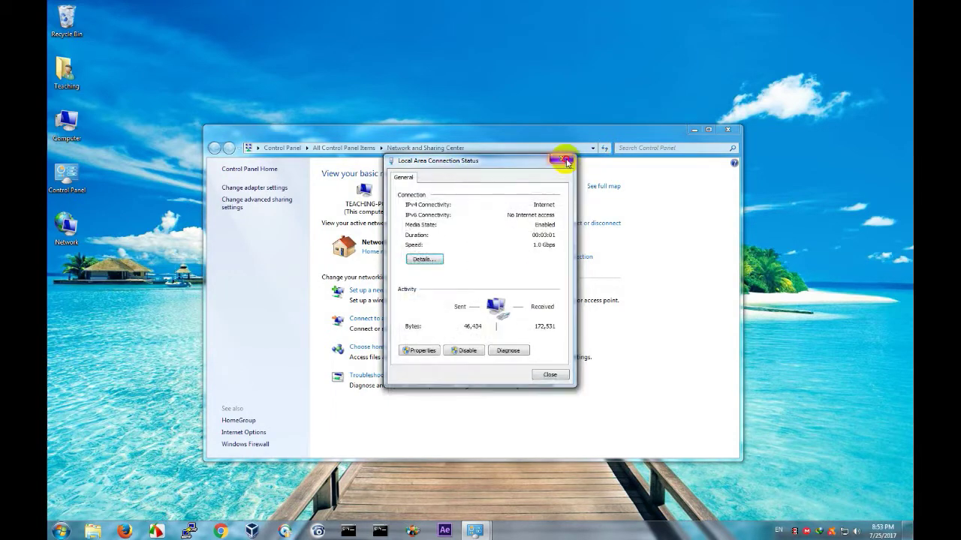
click(561, 159)
click(728, 130)
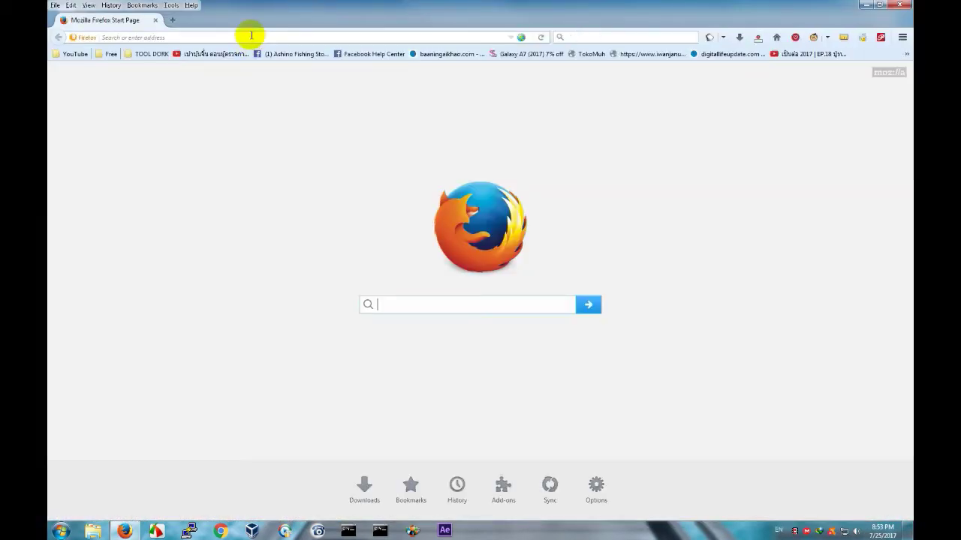
Load the ZTE F600W admin at 192.168.1.1 in Firefox and log in with the saved admin login.
click(251, 35)
text(192.168.1.1)
key(Return)
click(255, 37)
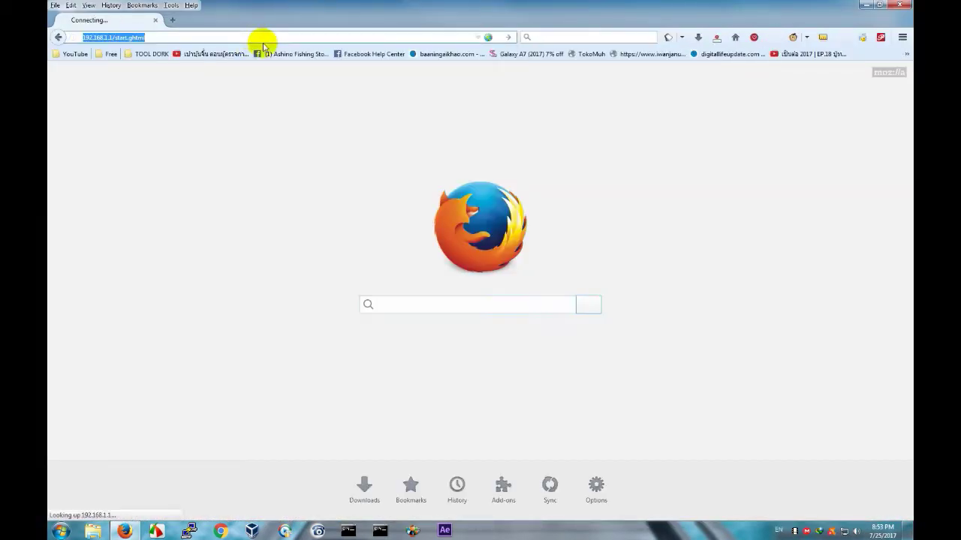
text(192)
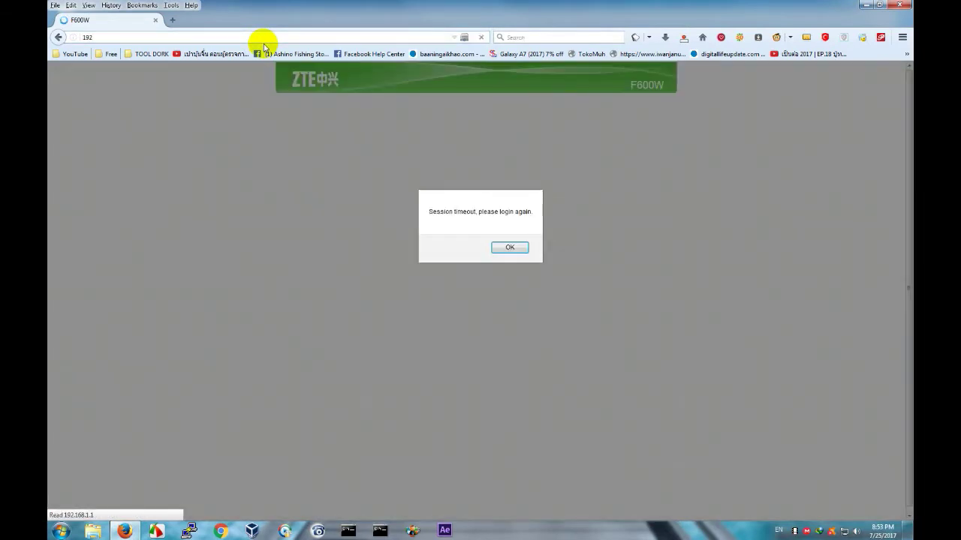
click(515, 249)
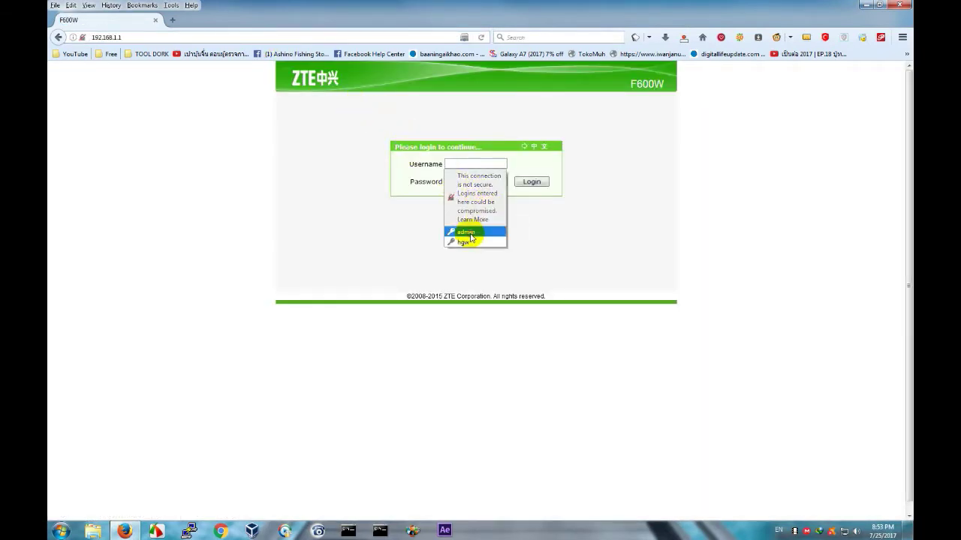
click(468, 232)
click(531, 182)
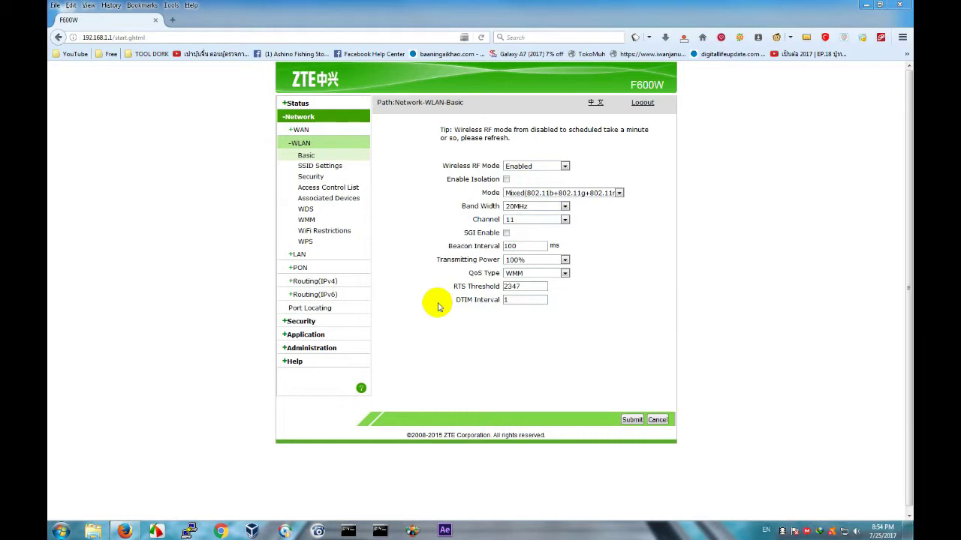
Set the WLAN Basic wireless channel to 11 and submit the settings.
click(300, 130)
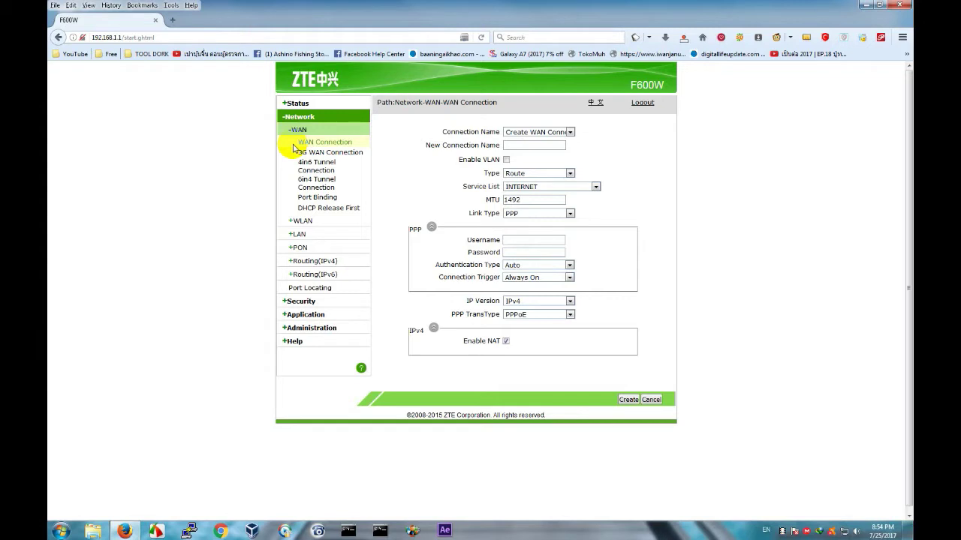
click(310, 221)
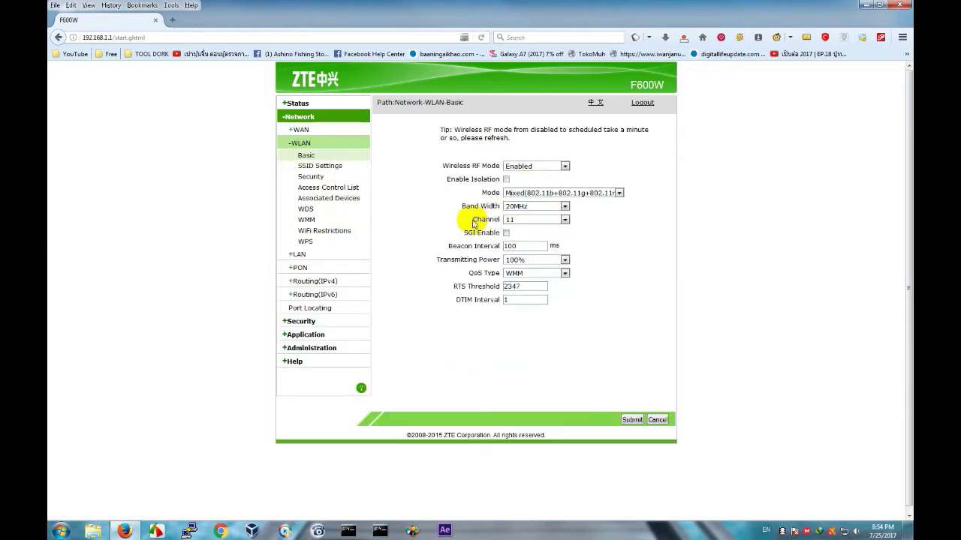
drag(472, 221, 495, 221)
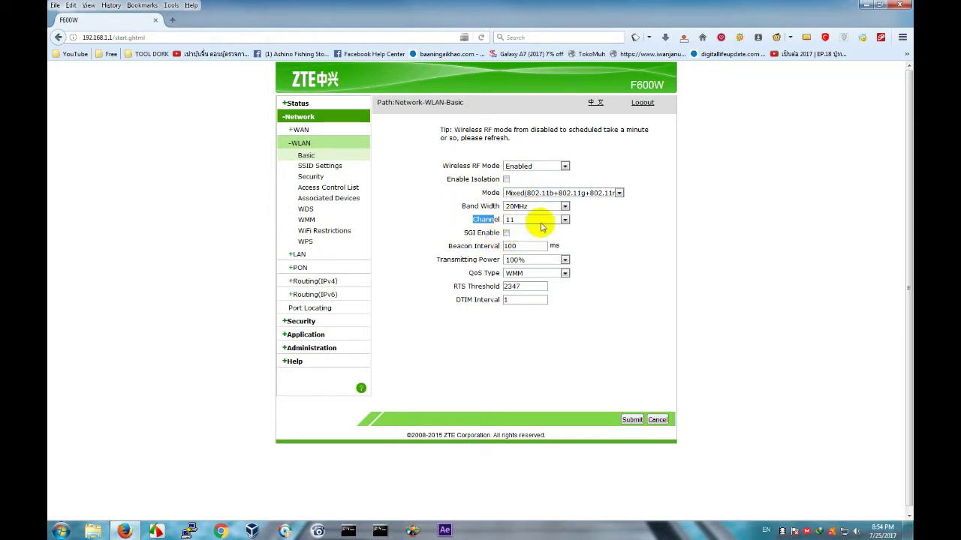
click(539, 222)
click(540, 235)
click(547, 220)
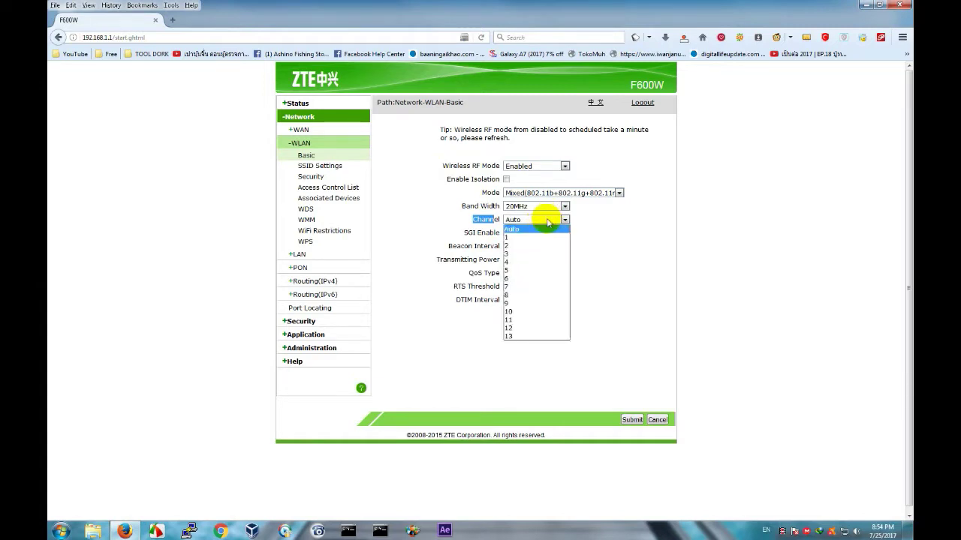
click(536, 320)
click(636, 419)
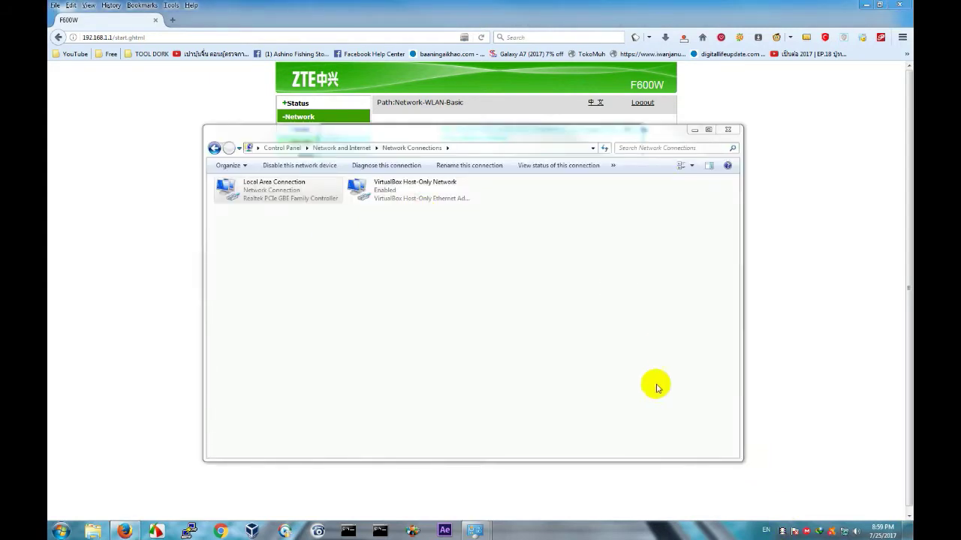
Open the Local Area Connection details to confirm the default gateway is 192.168.0.1.
click(316, 184)
double_click(250, 188)
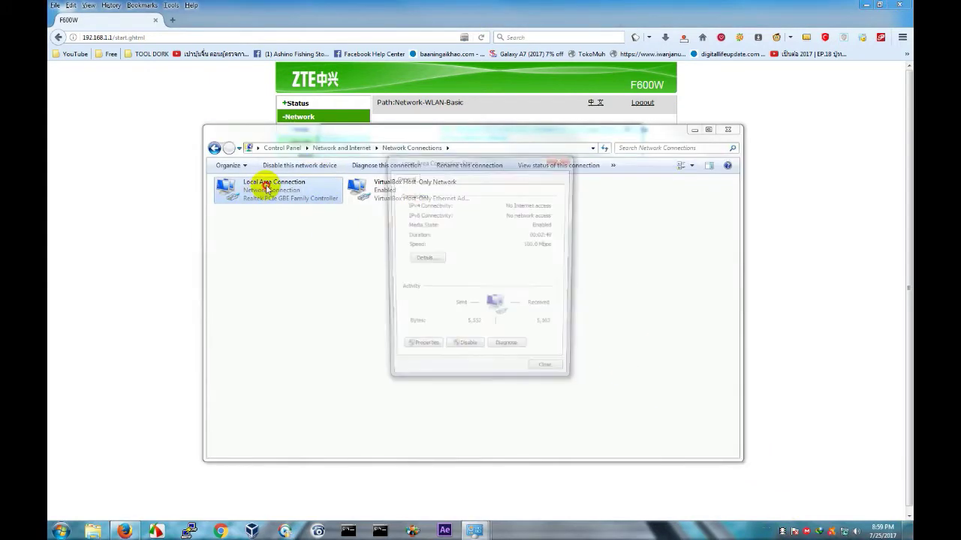
click(431, 262)
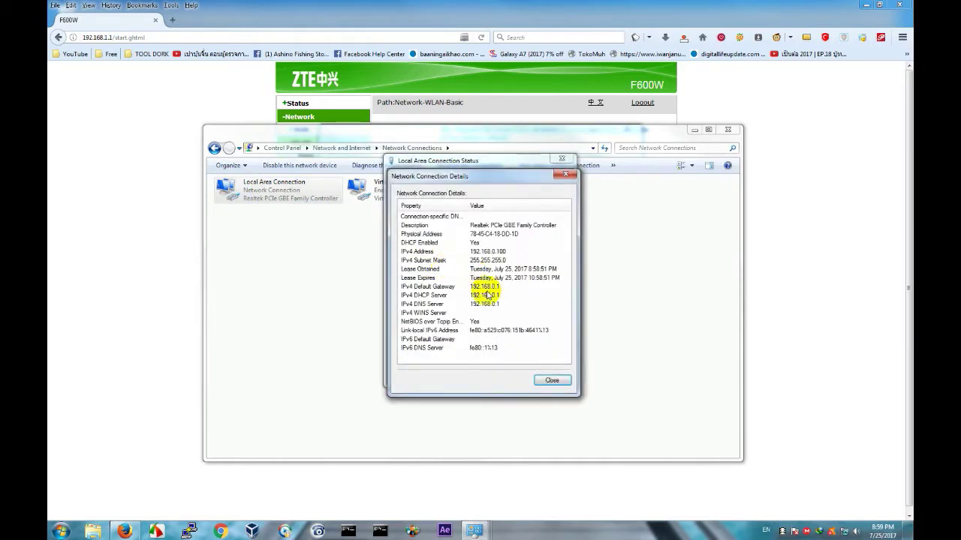
click(492, 287)
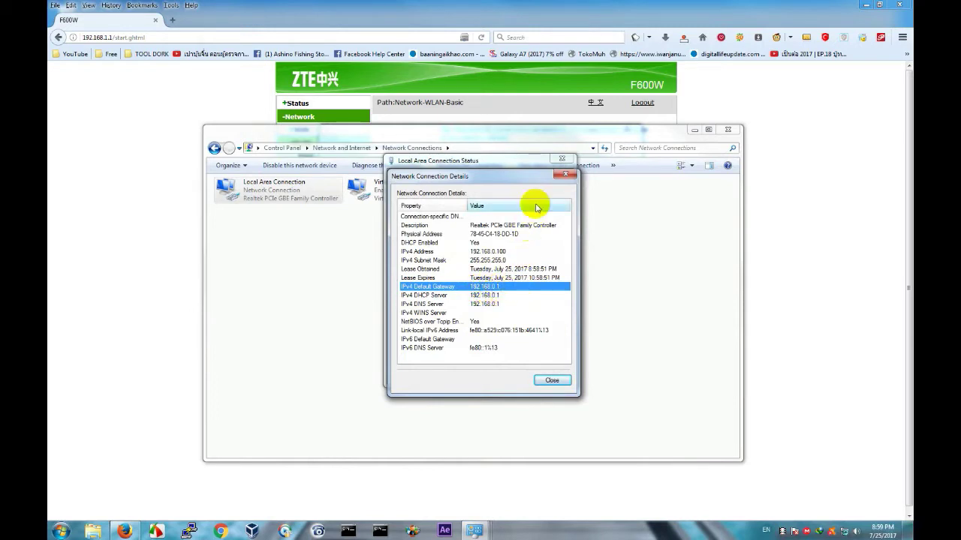
Close the network dialogs and cancel homegroup creation for the home network.
click(566, 177)
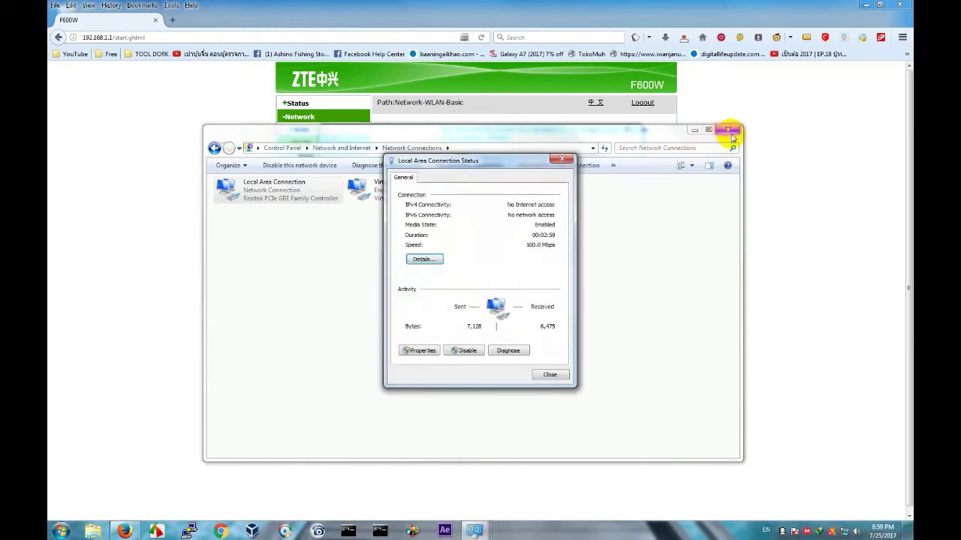
click(560, 160)
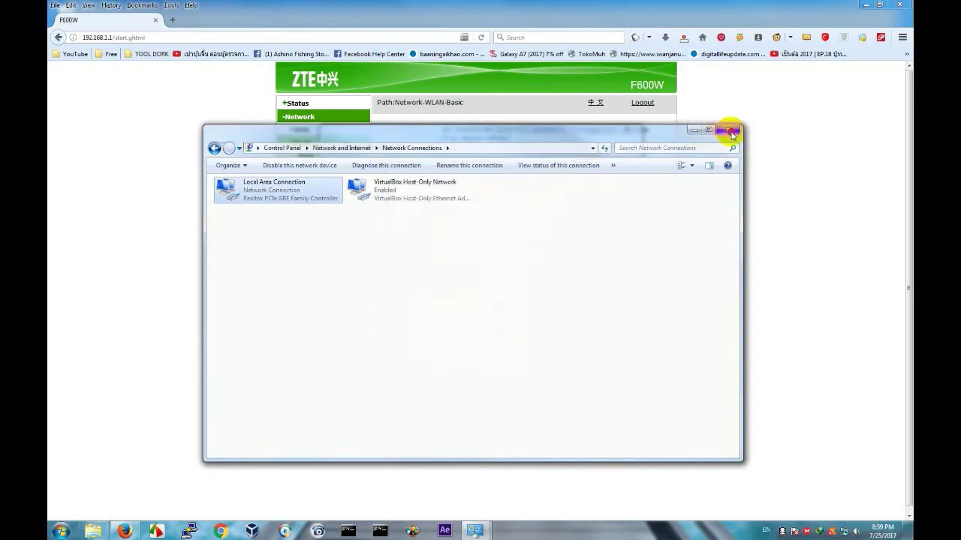
click(727, 130)
click(453, 229)
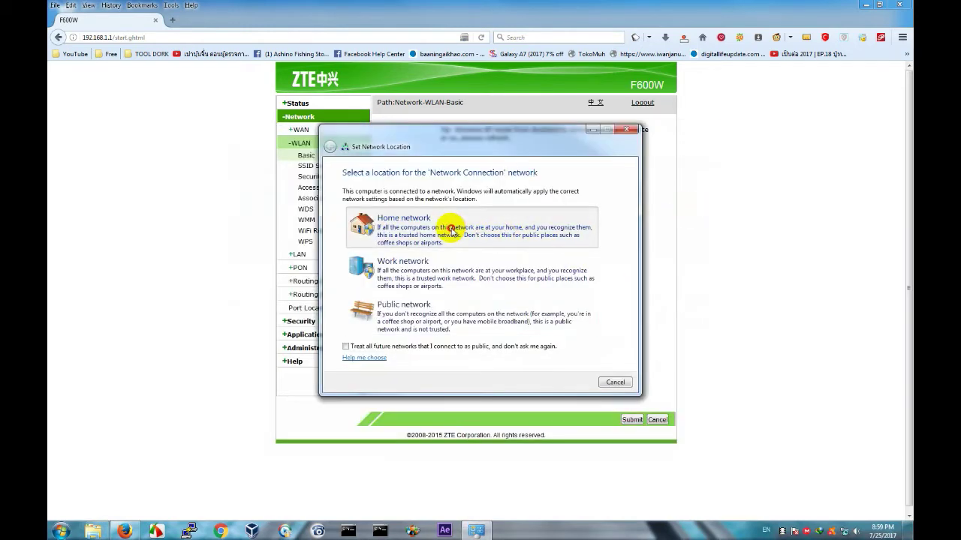
click(615, 382)
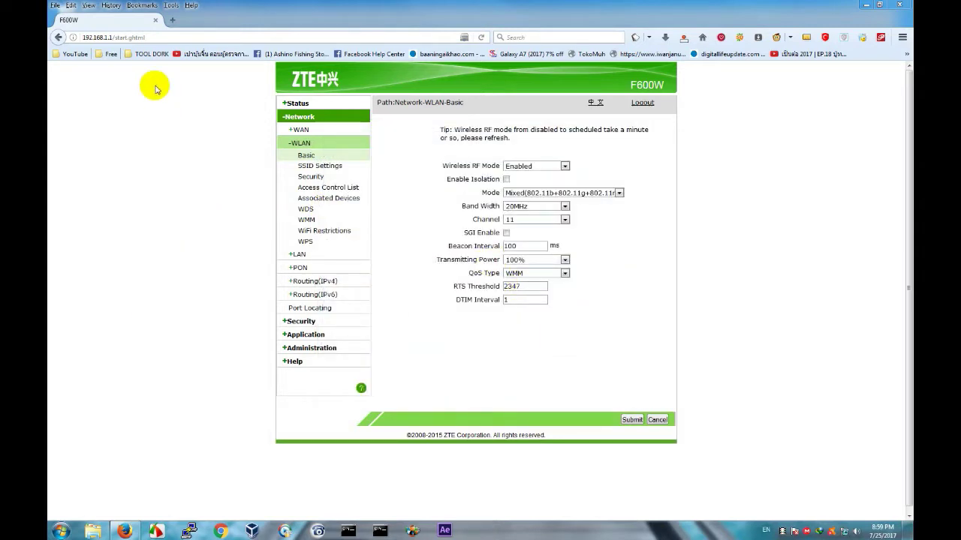
Launch Microsoft Word 2010 from the Start menu.
click(177, 37)
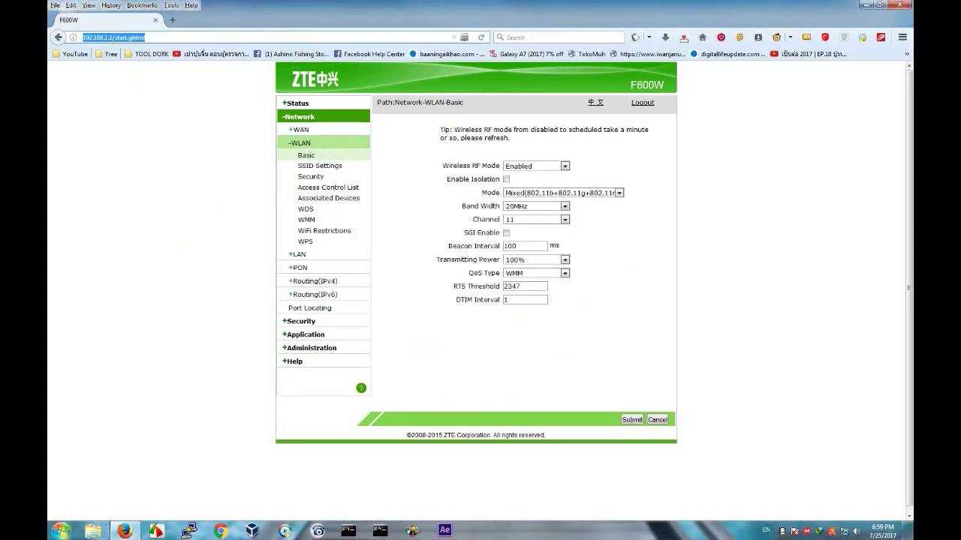
click(61, 532)
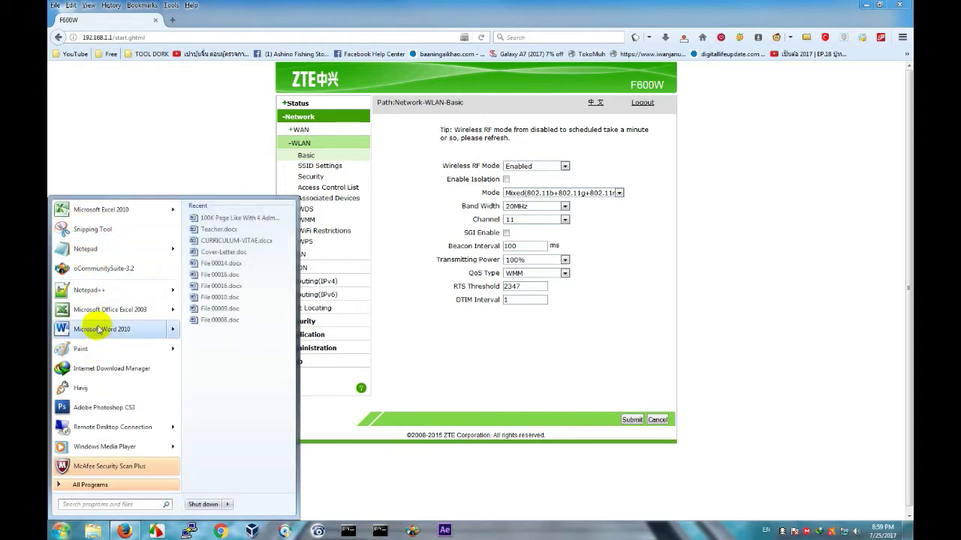
click(97, 330)
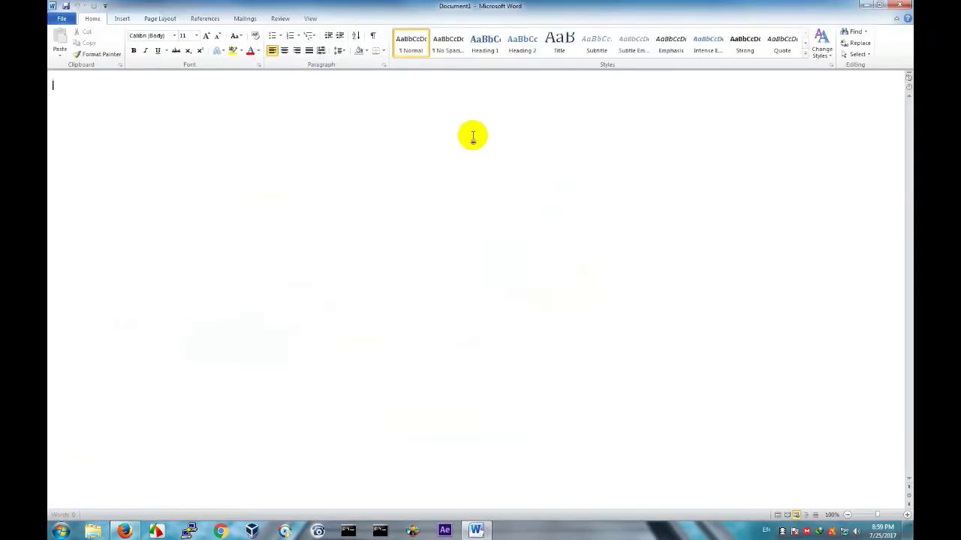
Draw a rectangle and add the text 'Router 1 / 192.168.1.1 / Chanel 11' inside it.
click(126, 19)
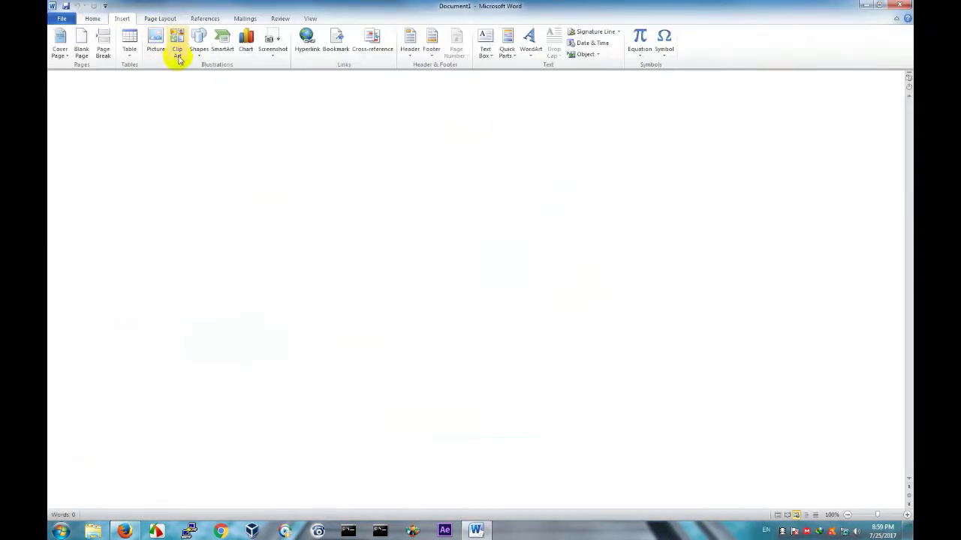
click(199, 47)
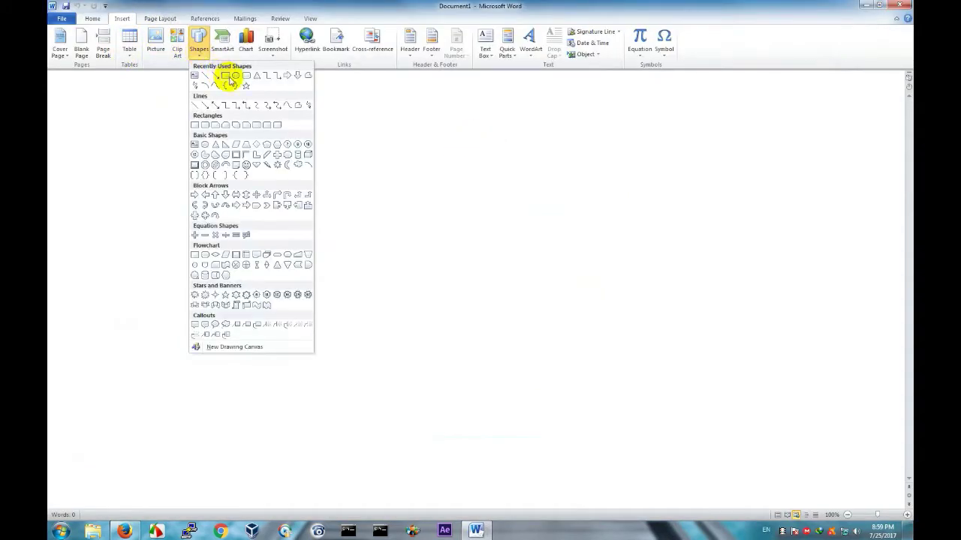
click(224, 76)
mouse_move(108, 152)
mouse_down()
mouse_move(268, 330)
mouse_move(362, 277)
mouse_up()
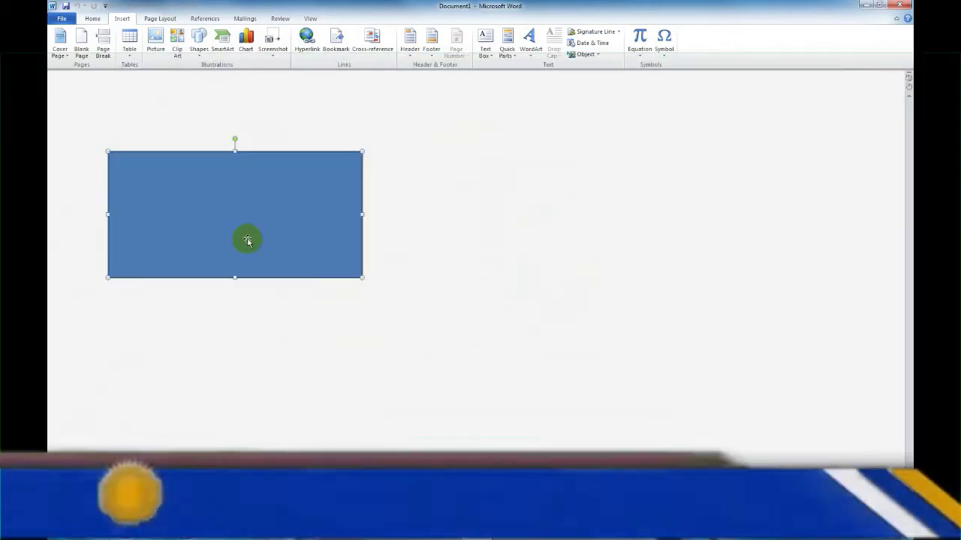
right_click(173, 197)
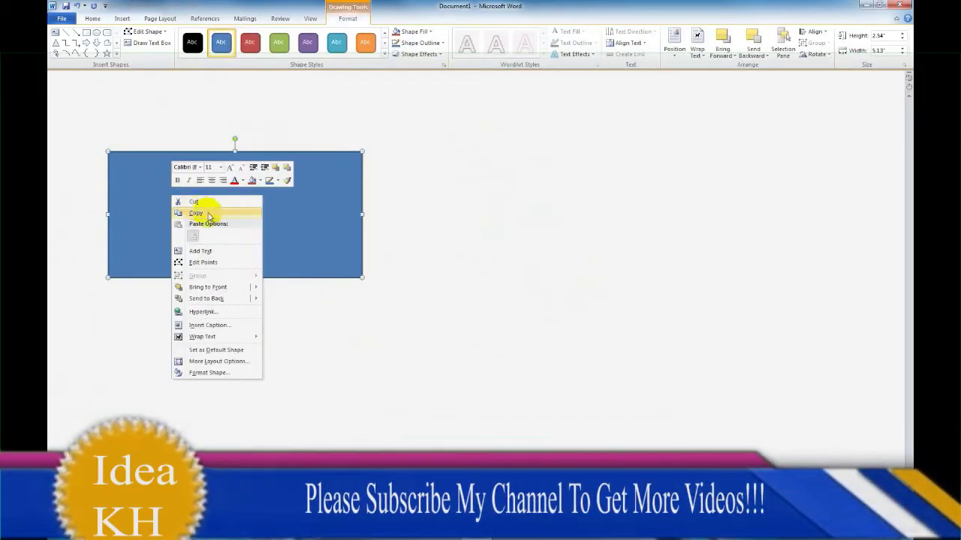
click(200, 251)
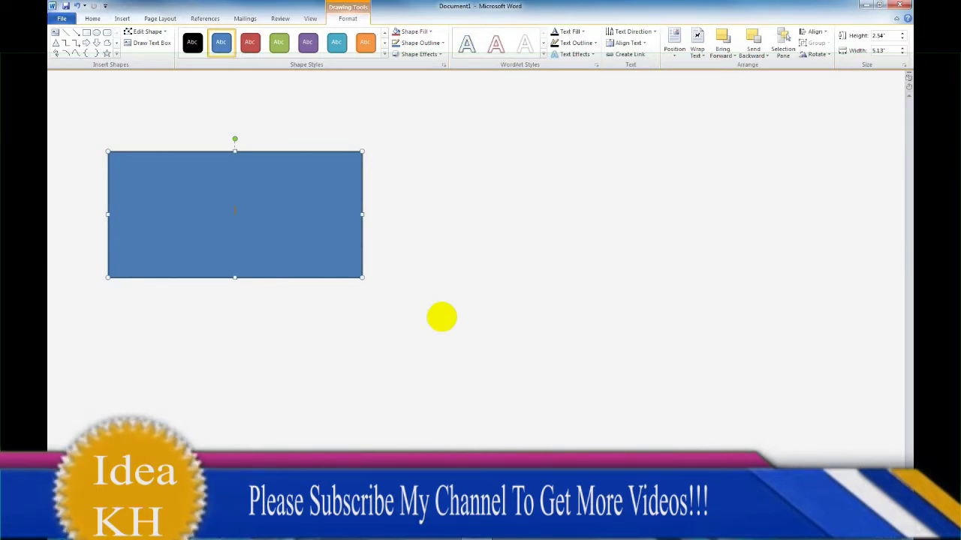
text(Router)
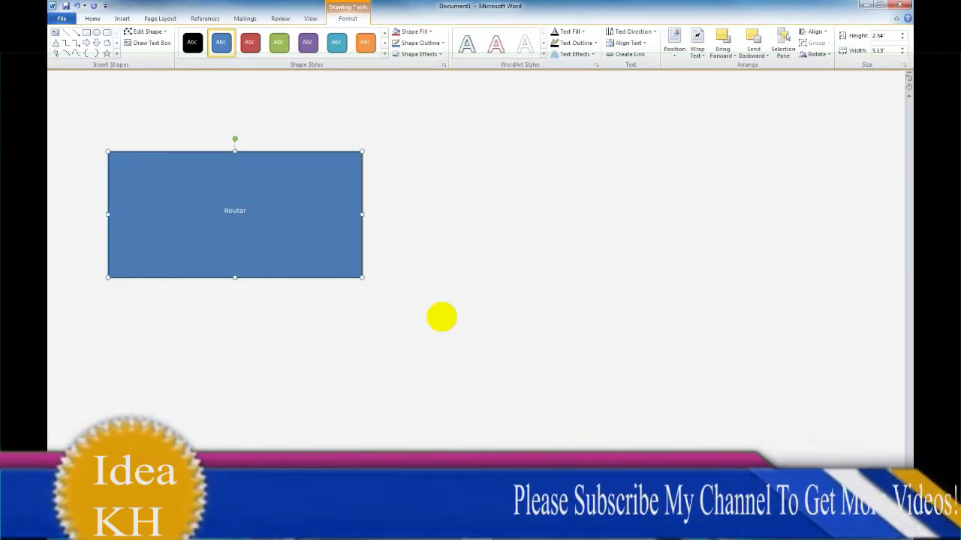
text( 1)
key(Return)
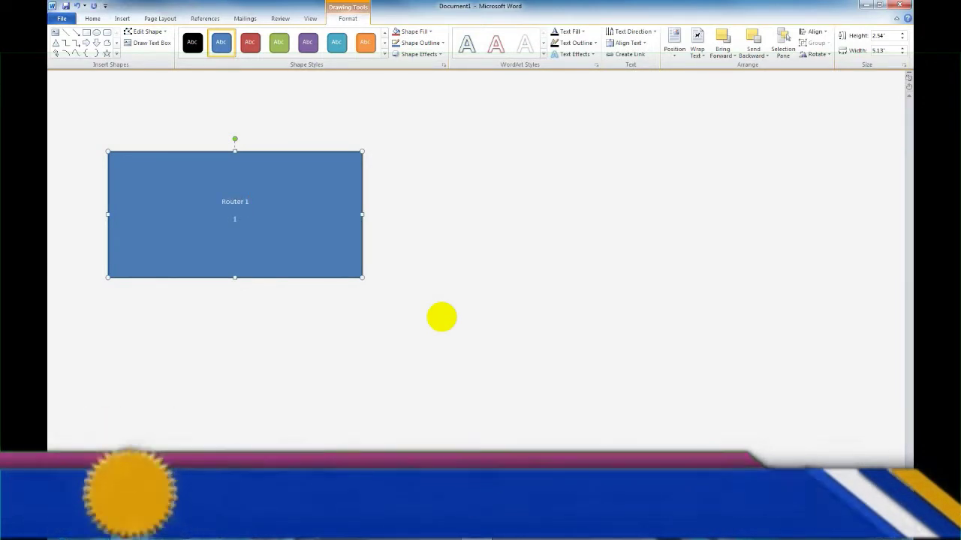
text(192.168.1.1)
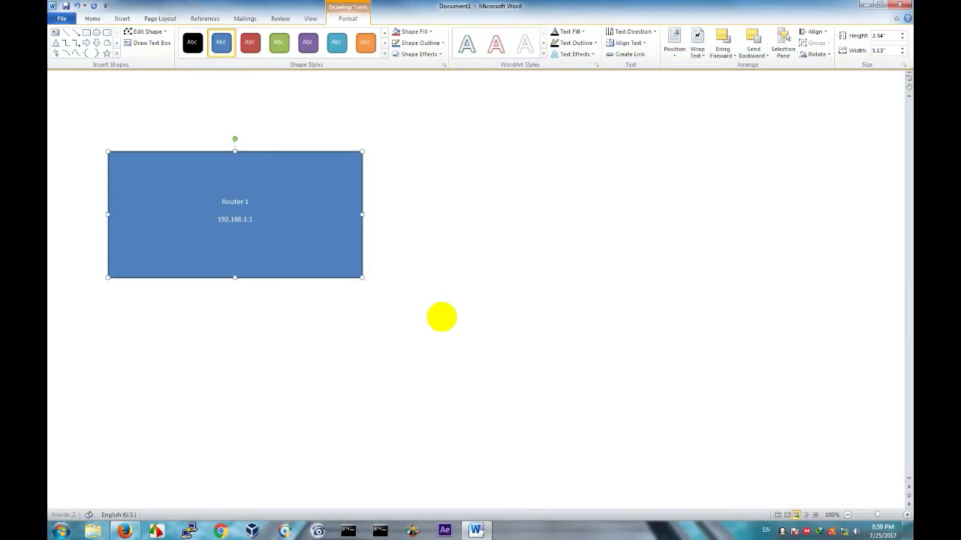
key(Return)
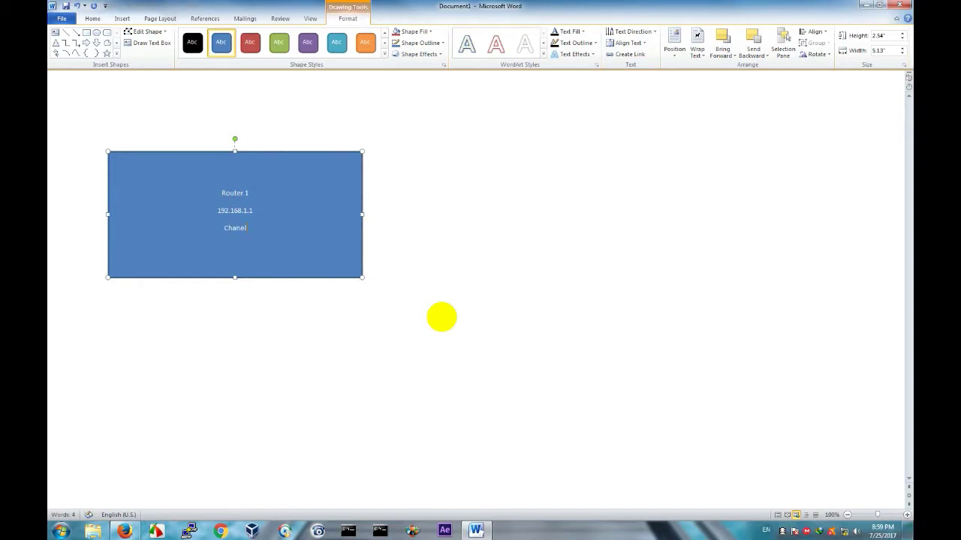
Enlarge the font of the three text lines in the Router 1 box.
click(483, 378)
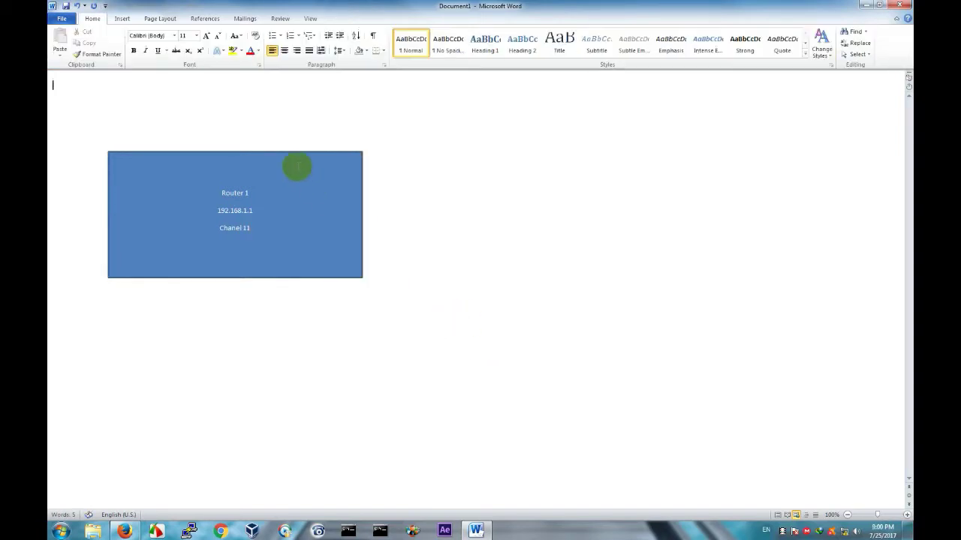
drag(264, 236, 192, 193)
key(ctrl+shift+period)
key(ctrl+shift+period)
key(ctrl+shift+period)
key(ctrl+shift+period)
key(ctrl+shift+period)
key(ctrl+shift+period)
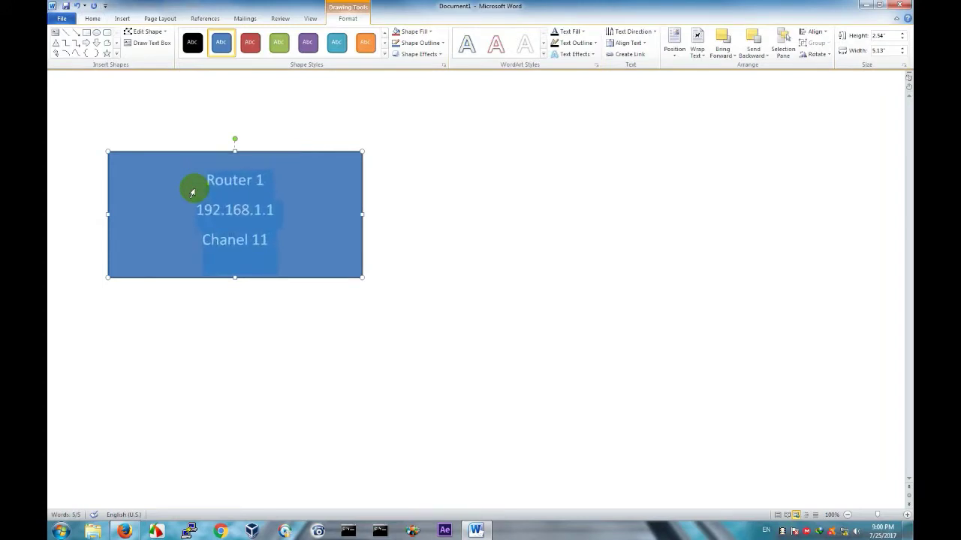
click(307, 308)
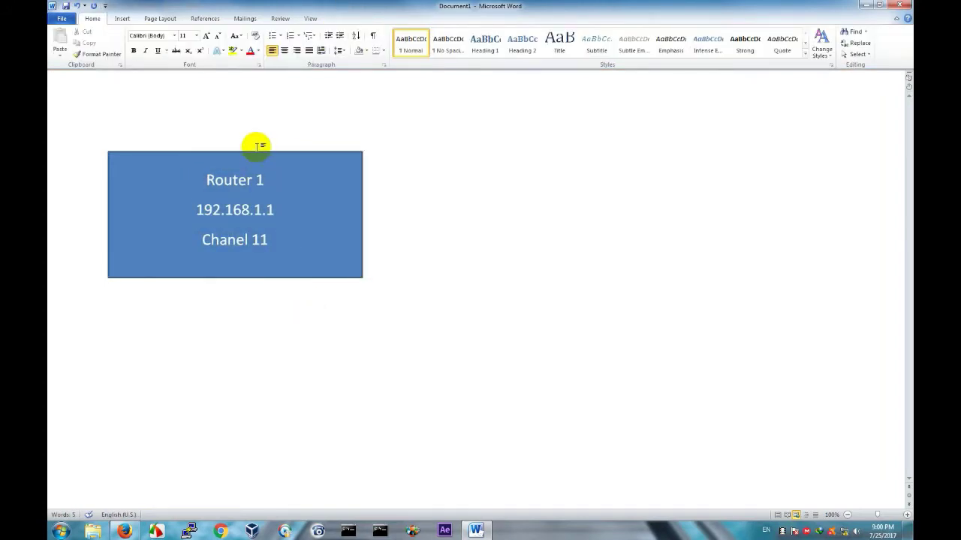
Copy the box beside the original and edit the copy to Router 2 / 192.168.1.2.
click(259, 154)
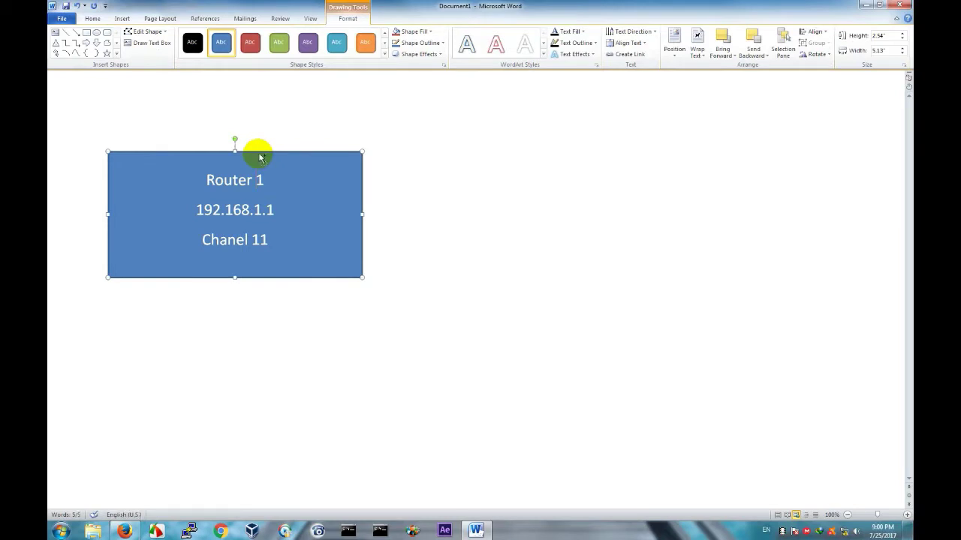
click(483, 195)
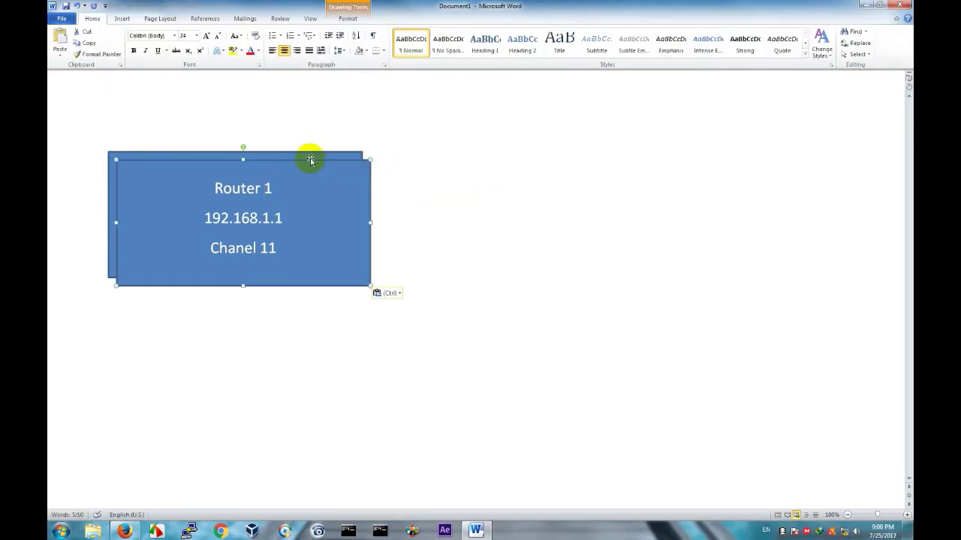
drag(310, 160, 578, 155)
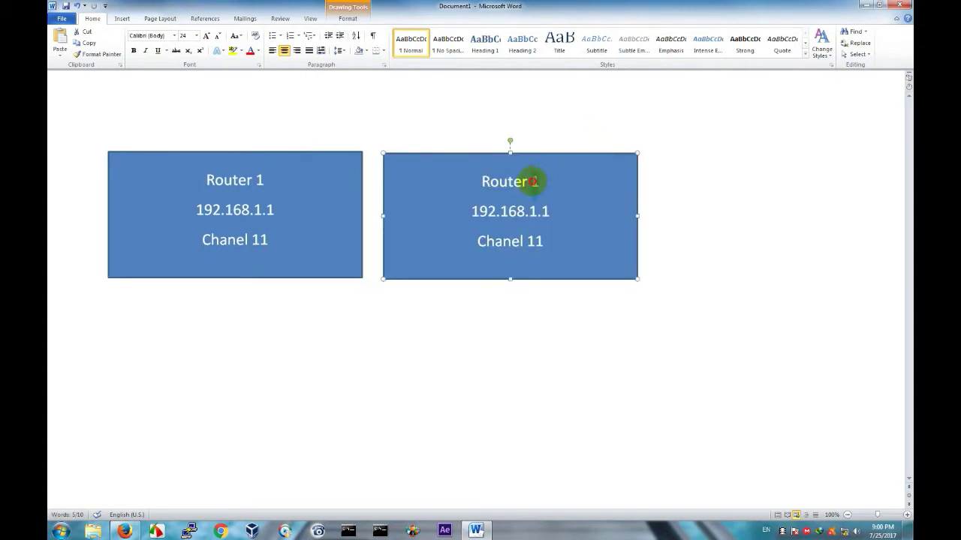
double_click(532, 181)
text(2)
click(561, 213)
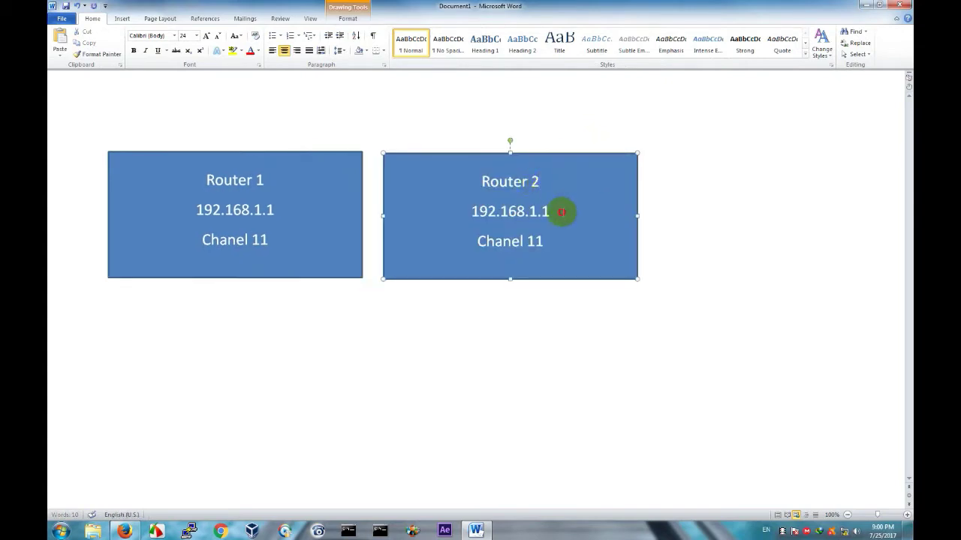
key(BackSpace)
text(2)
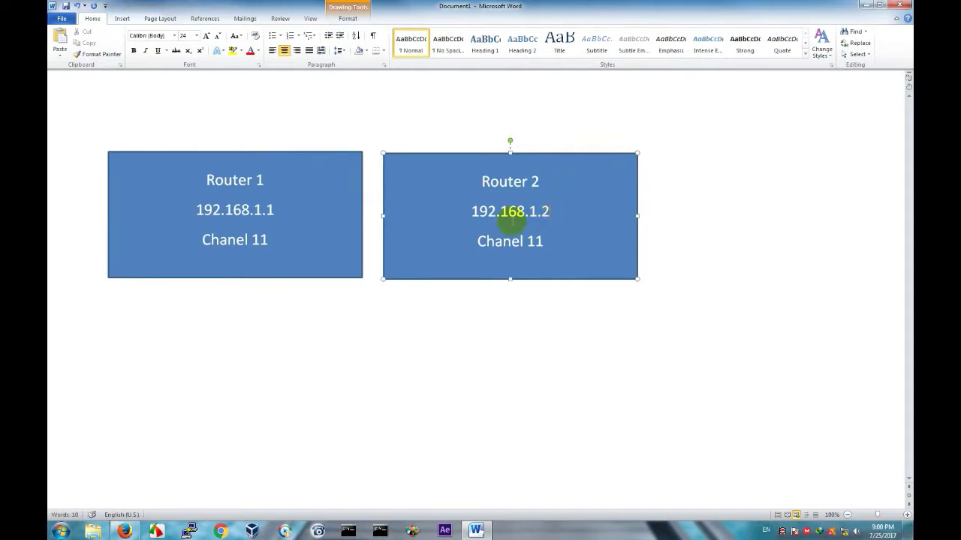
triple_click(531, 241)
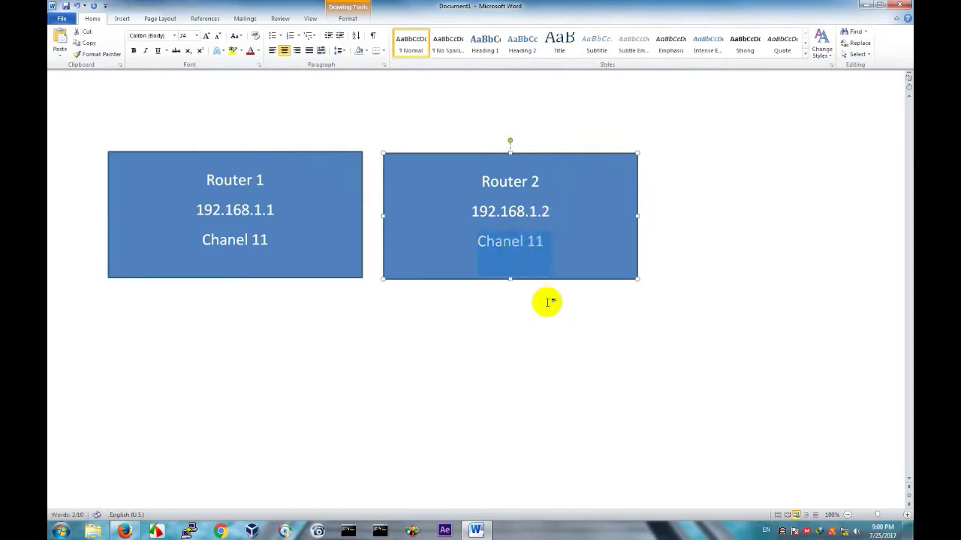
click(355, 388)
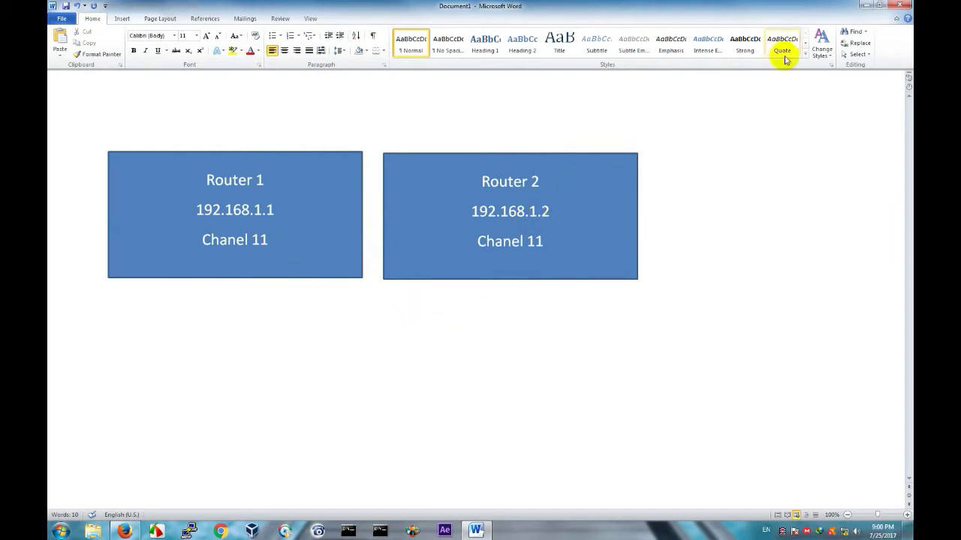
click(867, 6)
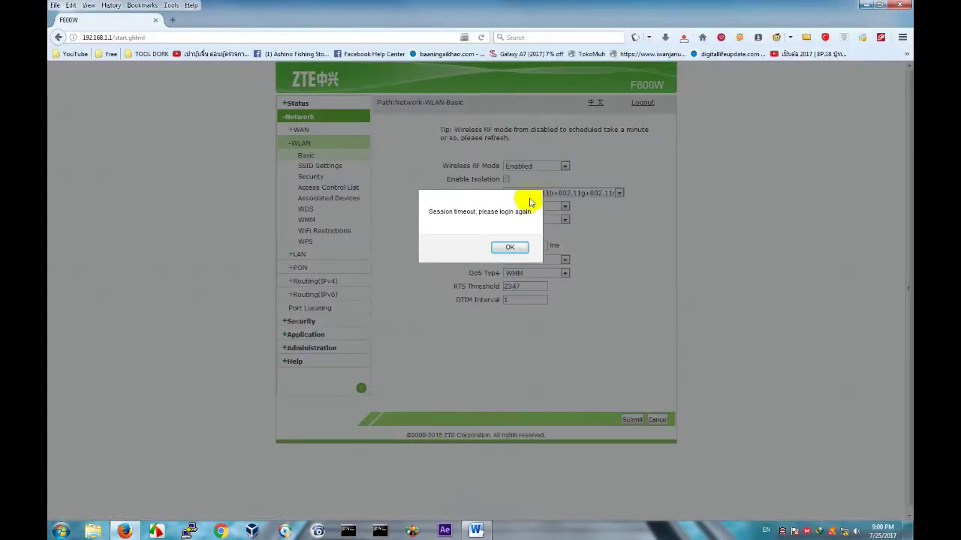
Dismiss the timeout notice, then log in to the TP-Link admin at 192.168.0.1 as admin.
click(508, 247)
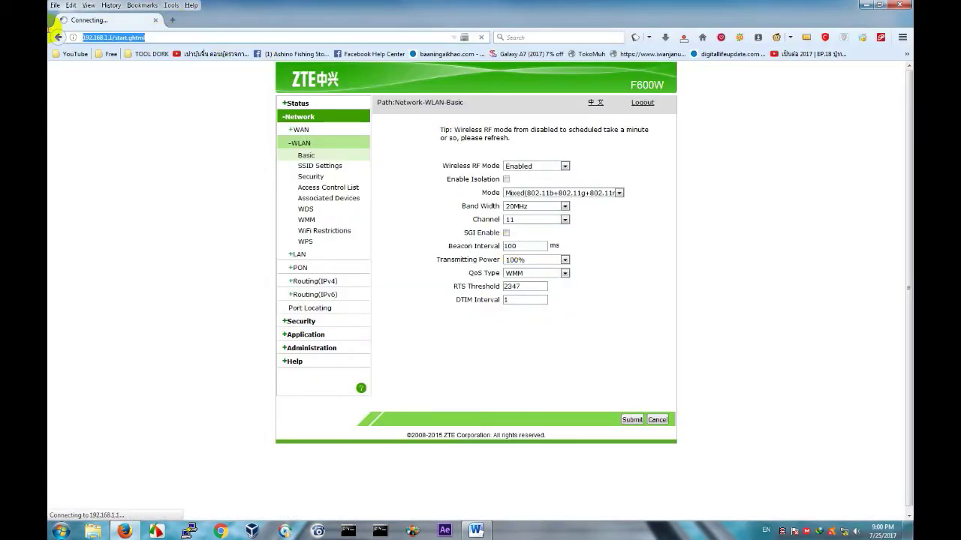
click(79, 37)
text(192.168.)
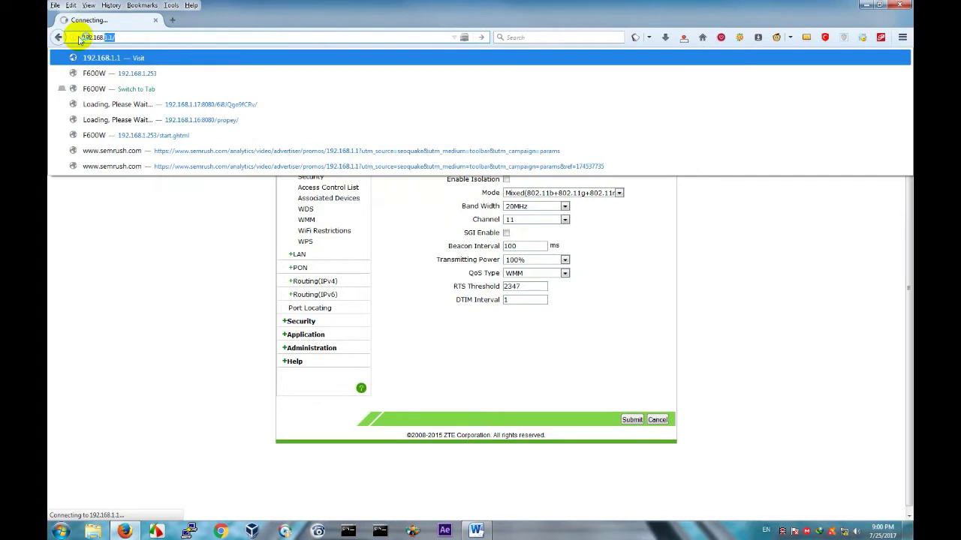
text(0.1)
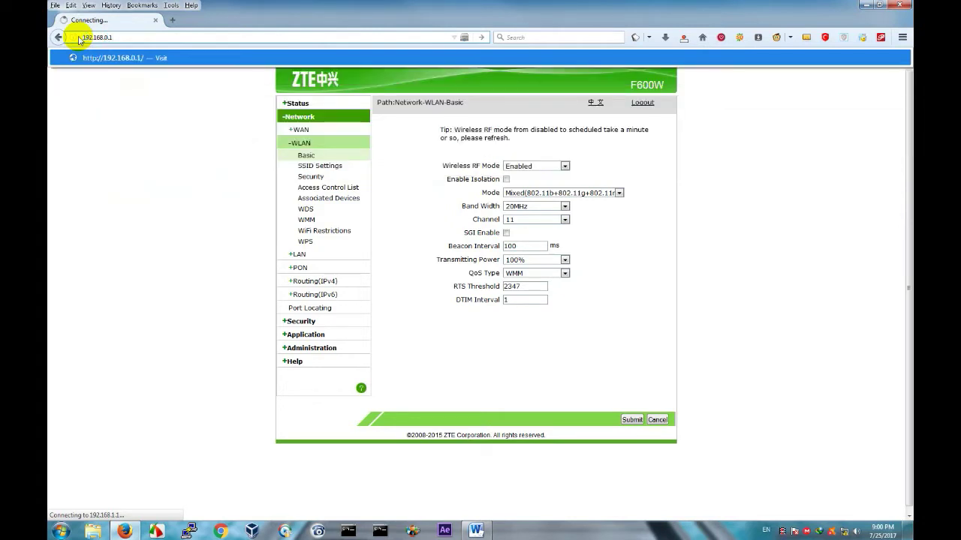
key(Return)
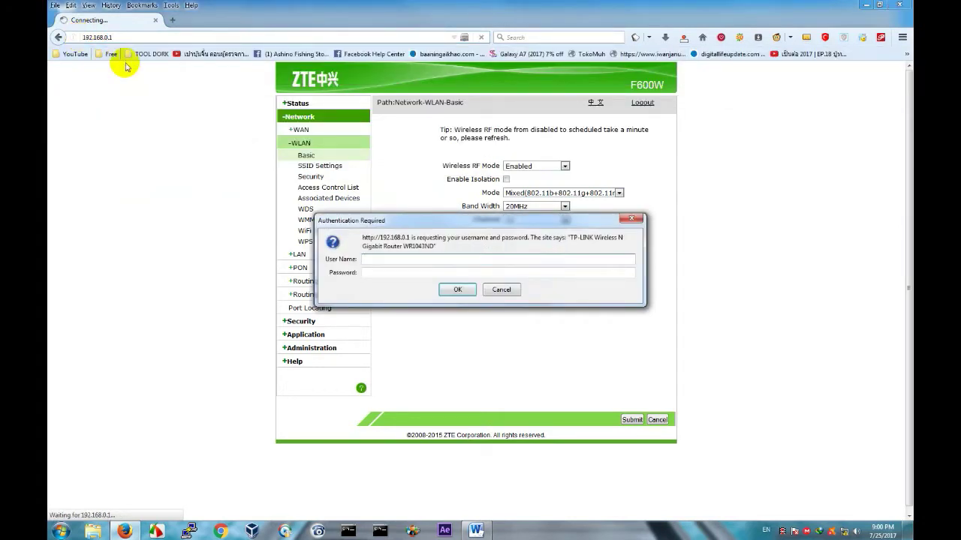
text(admin)
key(Tab)
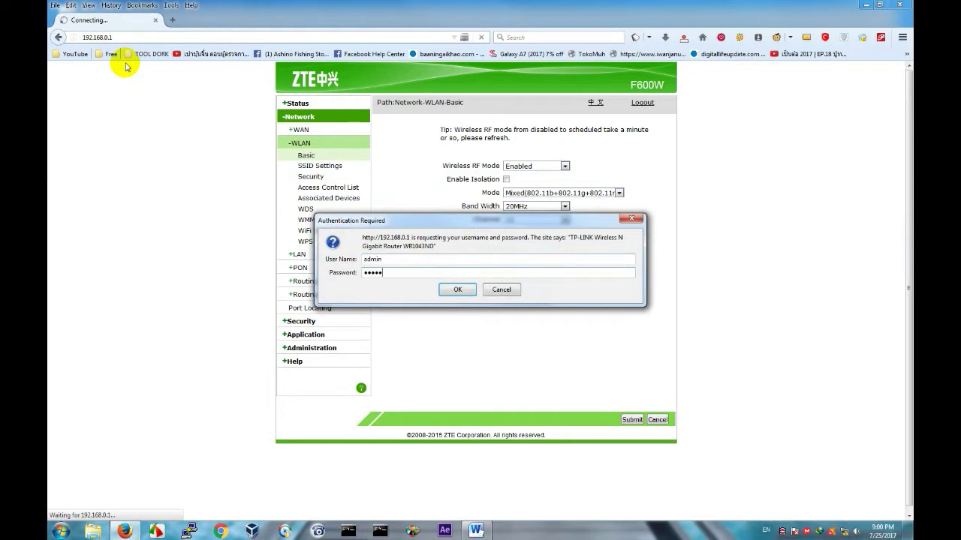
key(Return)
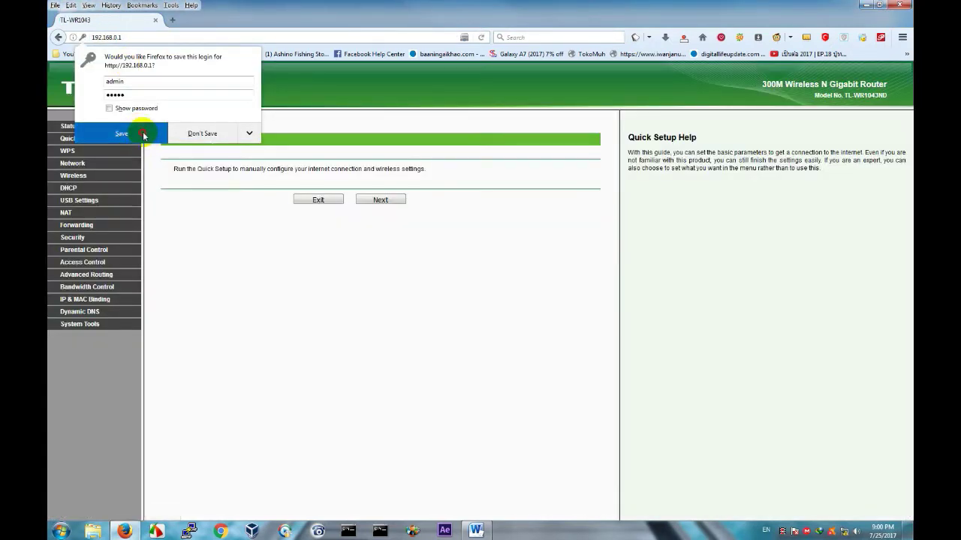
click(143, 135)
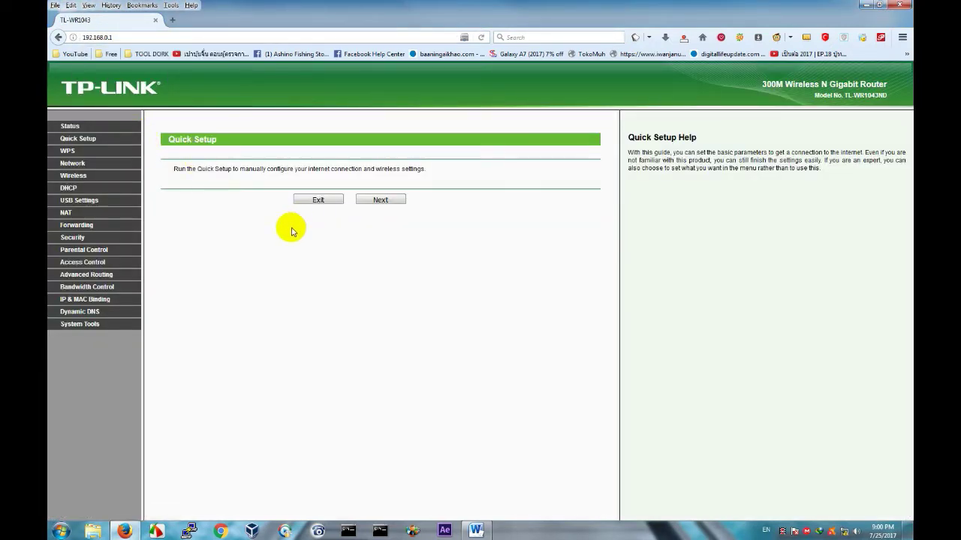
In Wireless Settings, enable WDS bridging, rename the SSID to Router2, and run a Survey.
click(84, 180)
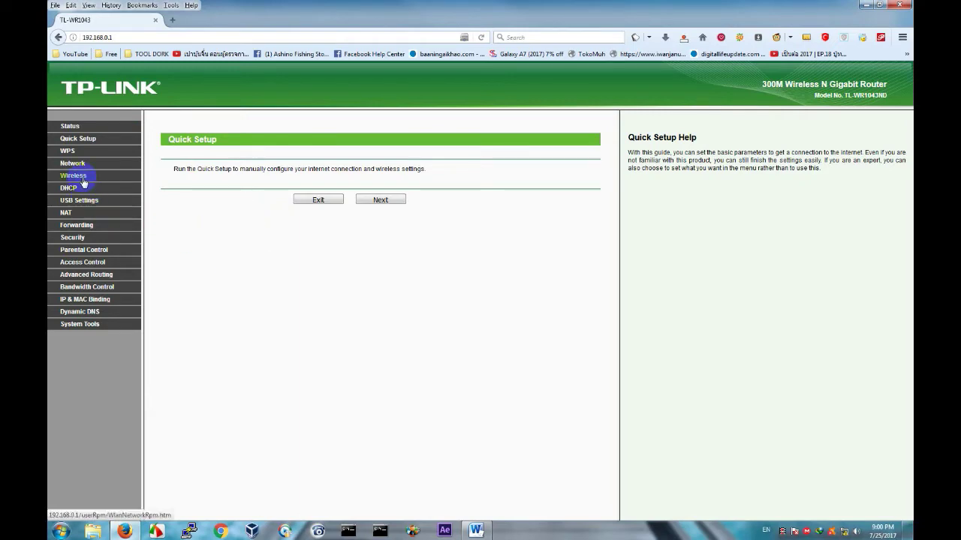
click(76, 181)
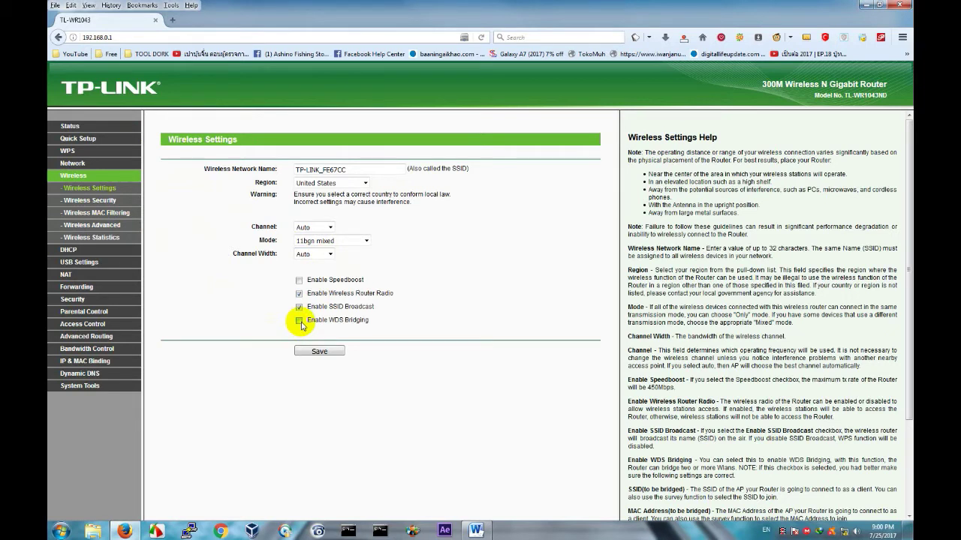
click(298, 321)
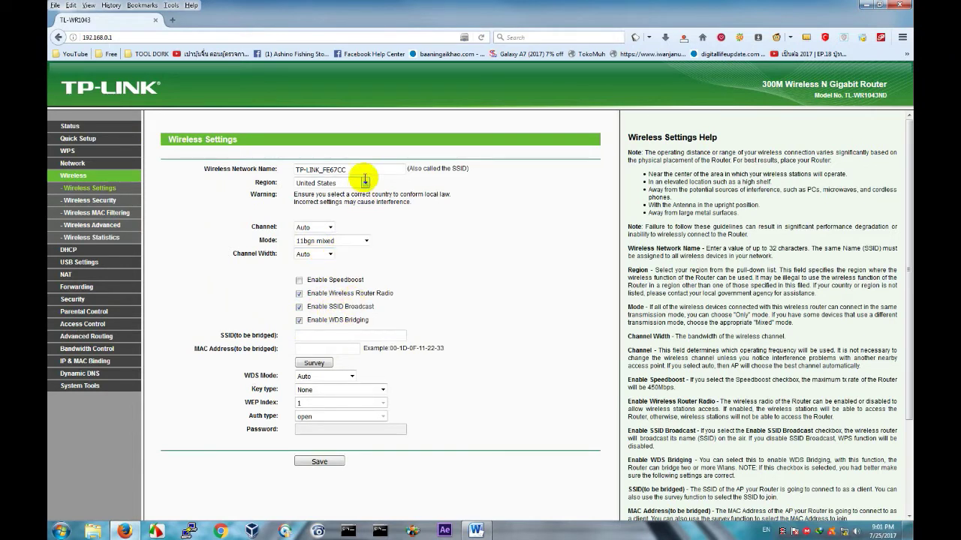
double_click(367, 169)
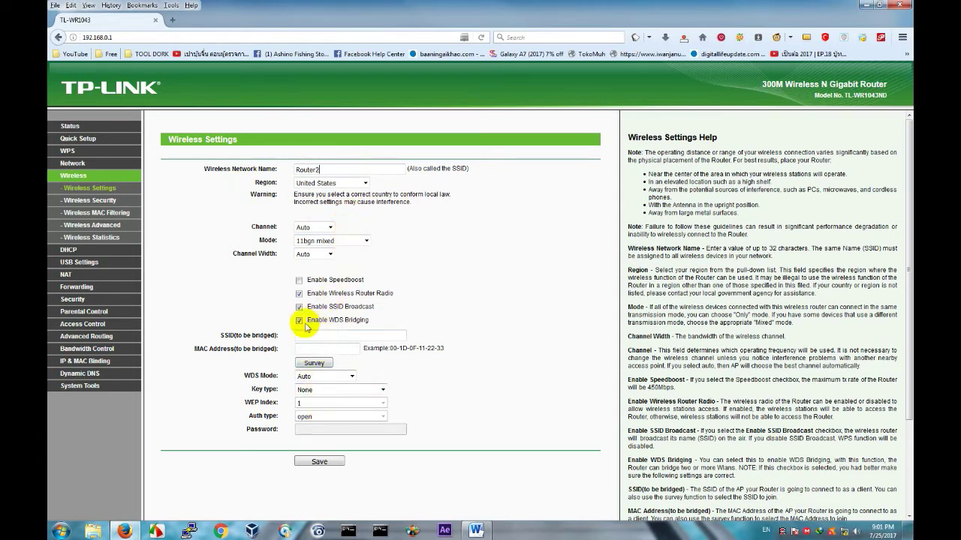
click(314, 363)
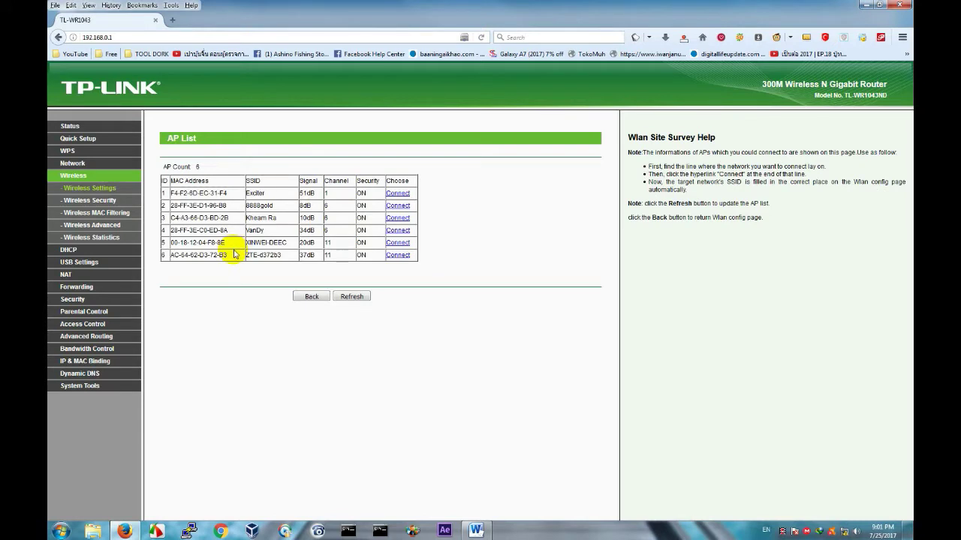
drag(228, 179, 166, 255)
click(262, 262)
click(241, 262)
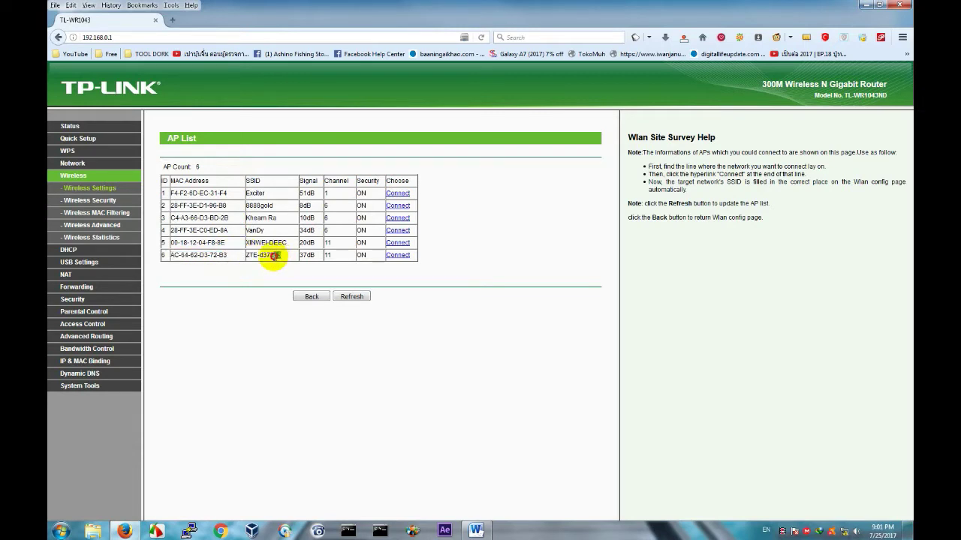
drag(272, 256, 330, 258)
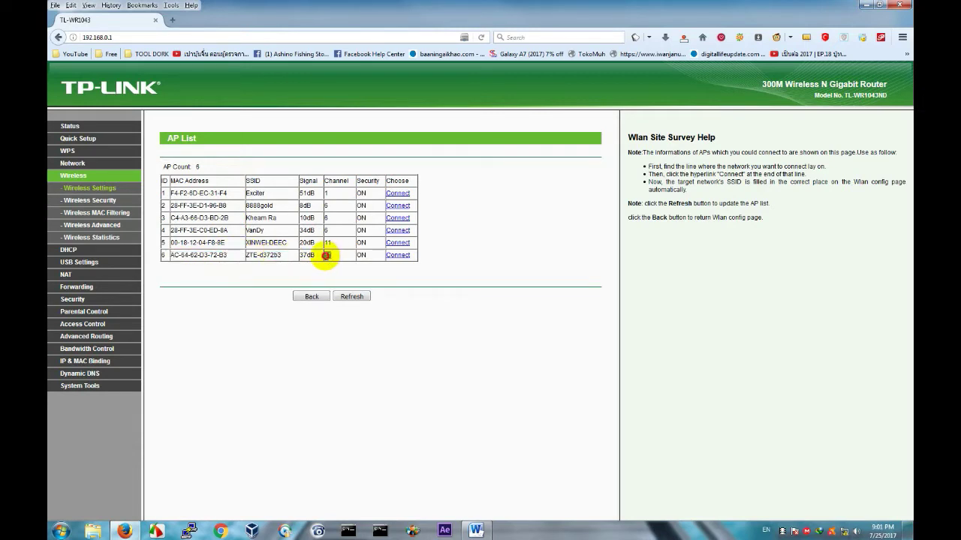
click(397, 256)
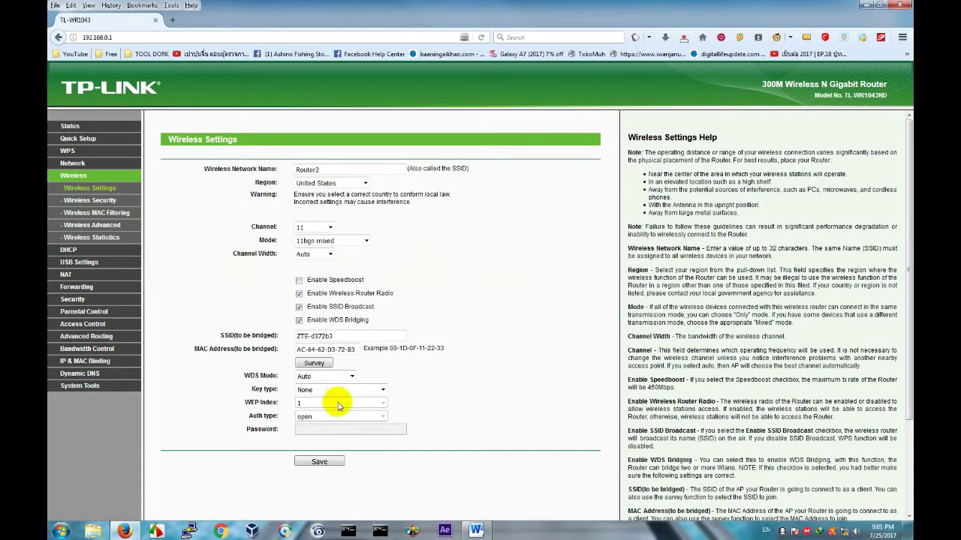
Confirm the bridge's Channel setting stays at 11.
click(314, 233)
click(314, 232)
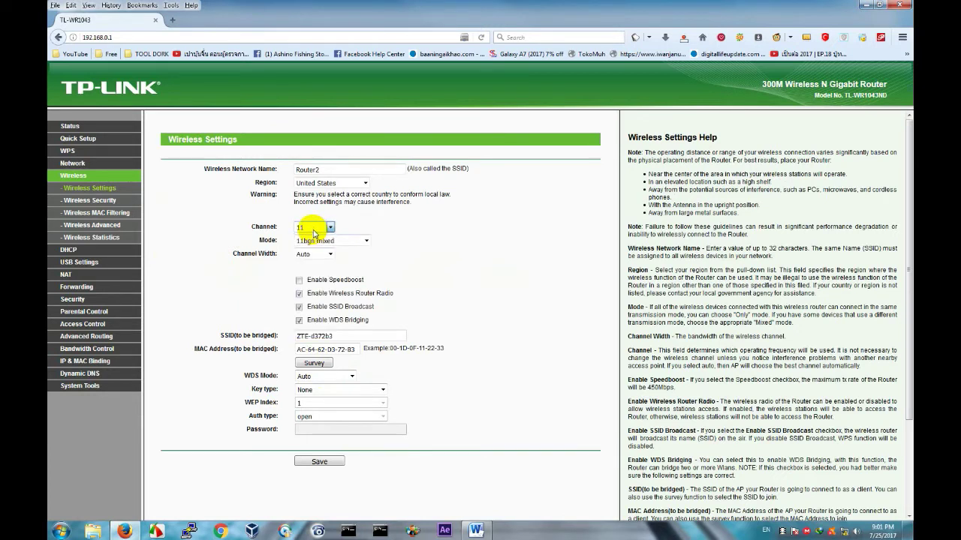
click(315, 233)
click(314, 233)
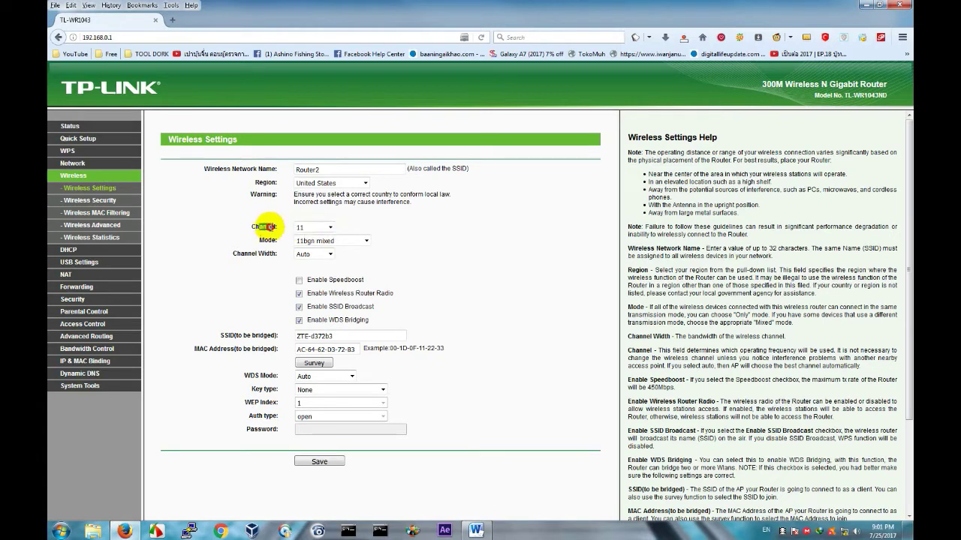
drag(264, 226, 271, 227)
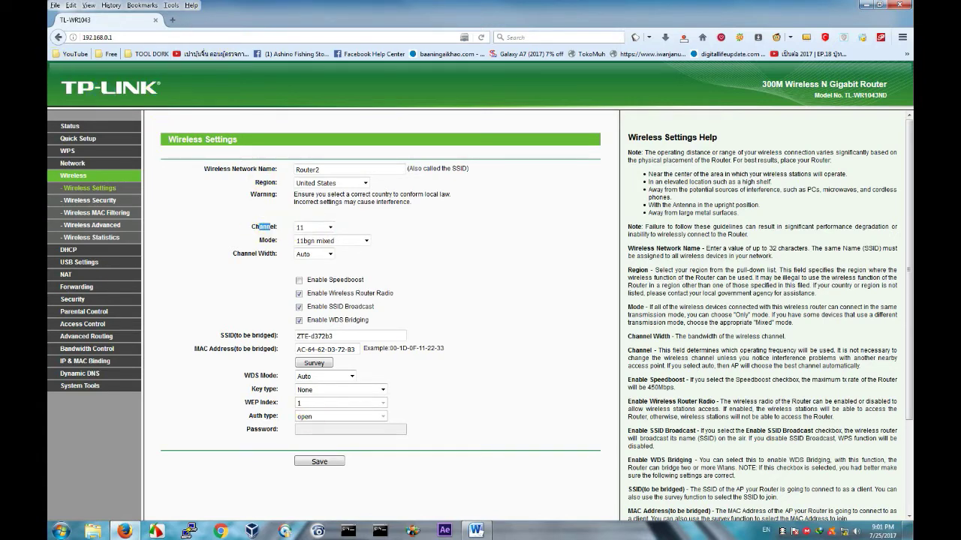
click(476, 530)
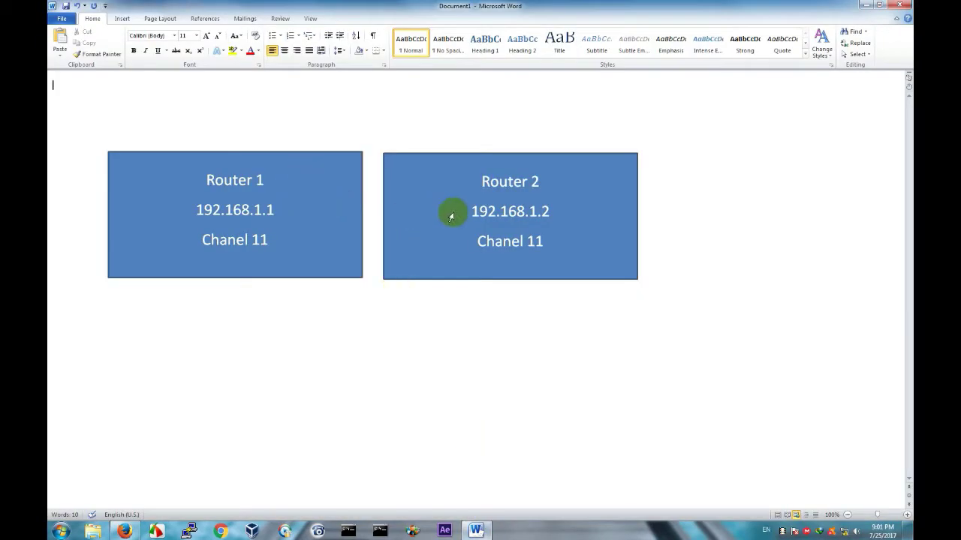
click(194, 173)
drag(195, 173, 285, 251)
click(869, 5)
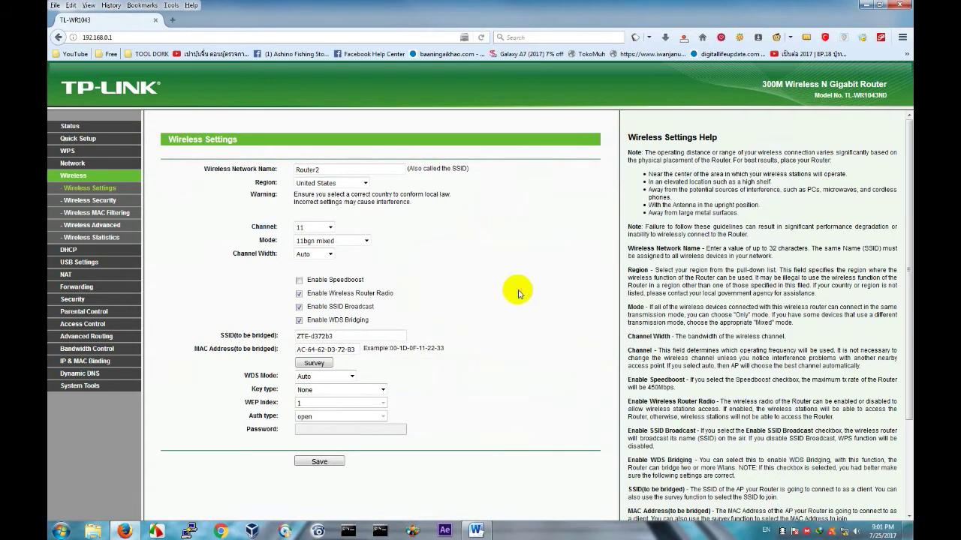
drag(352, 337, 255, 335)
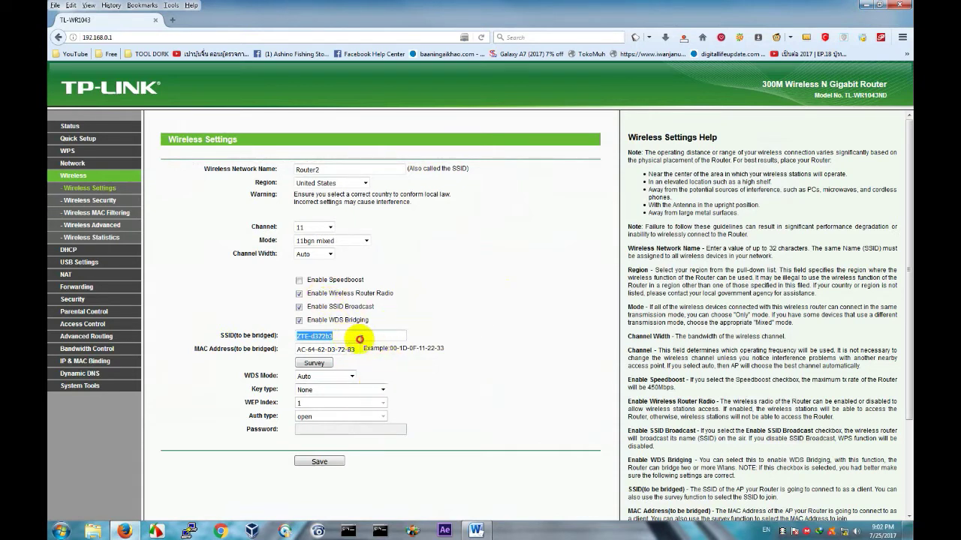
click(367, 340)
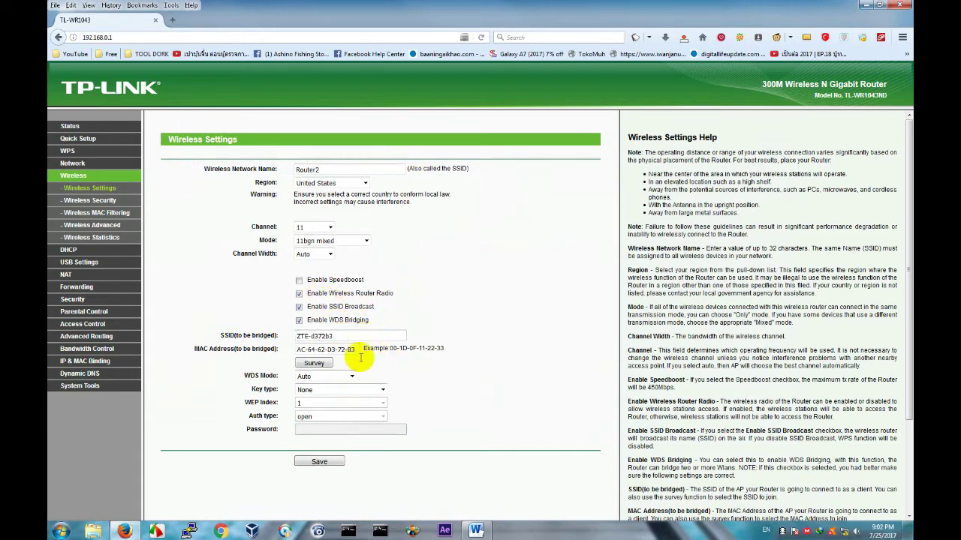
double_click(299, 170)
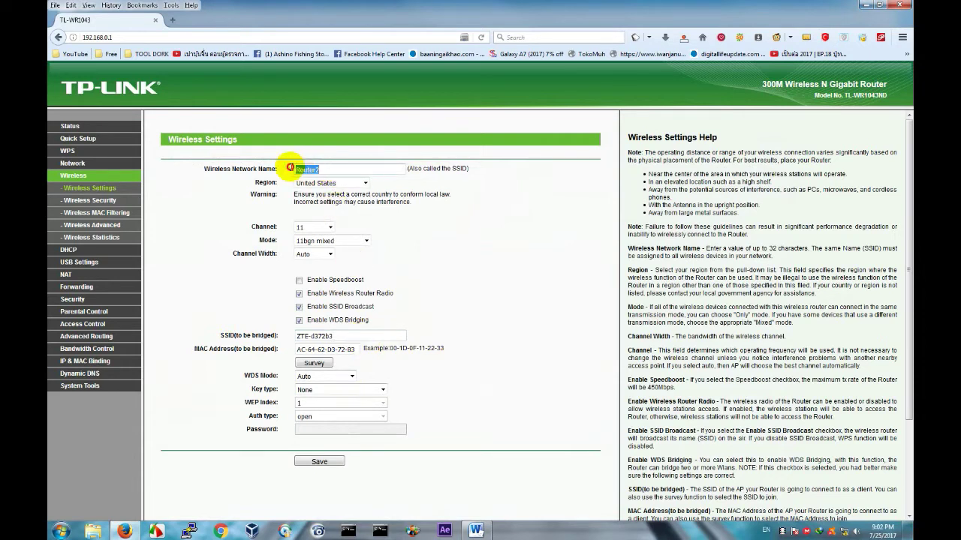
drag(236, 336, 271, 336)
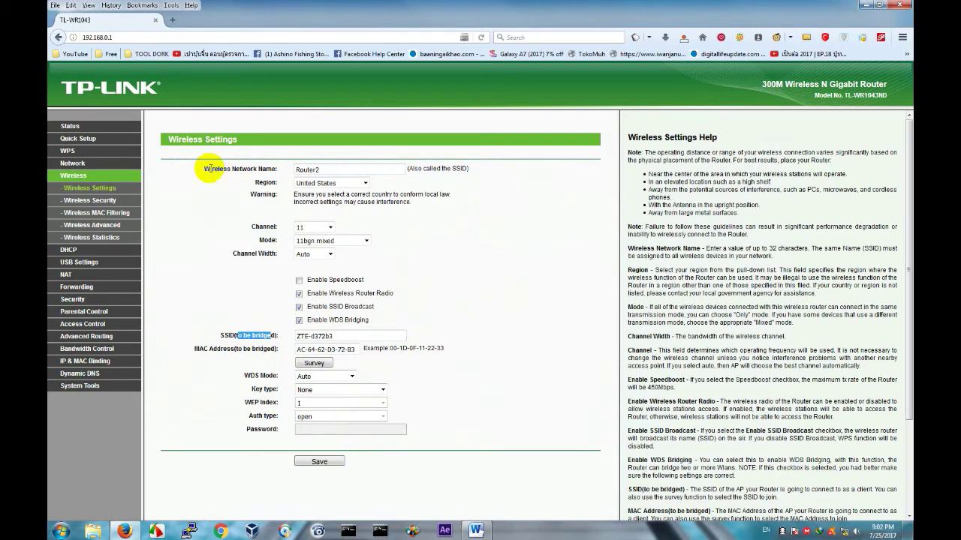
drag(210, 169, 280, 170)
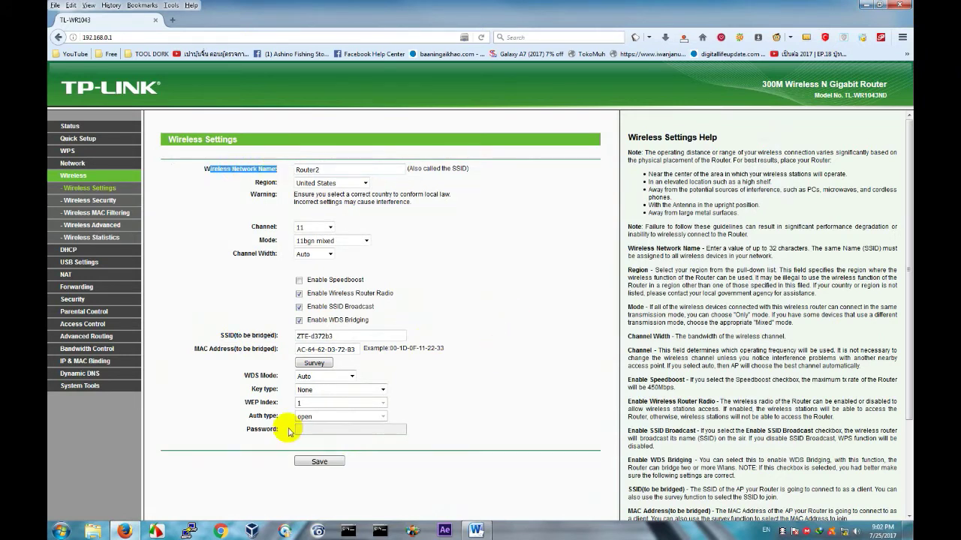
Set the bridge's key type to WPA-PSK/WPA2-PSK.
click(350, 391)
click(351, 391)
click(350, 391)
click(351, 392)
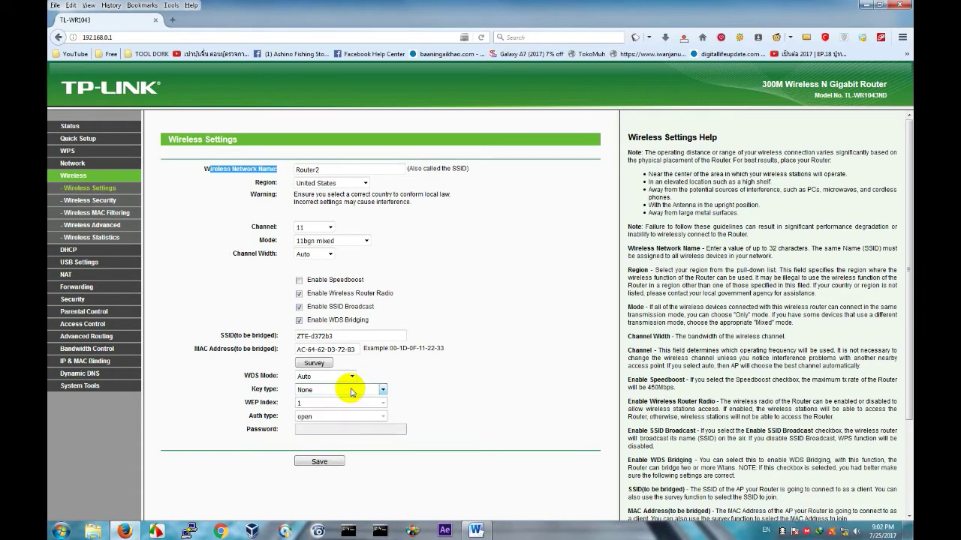
click(351, 391)
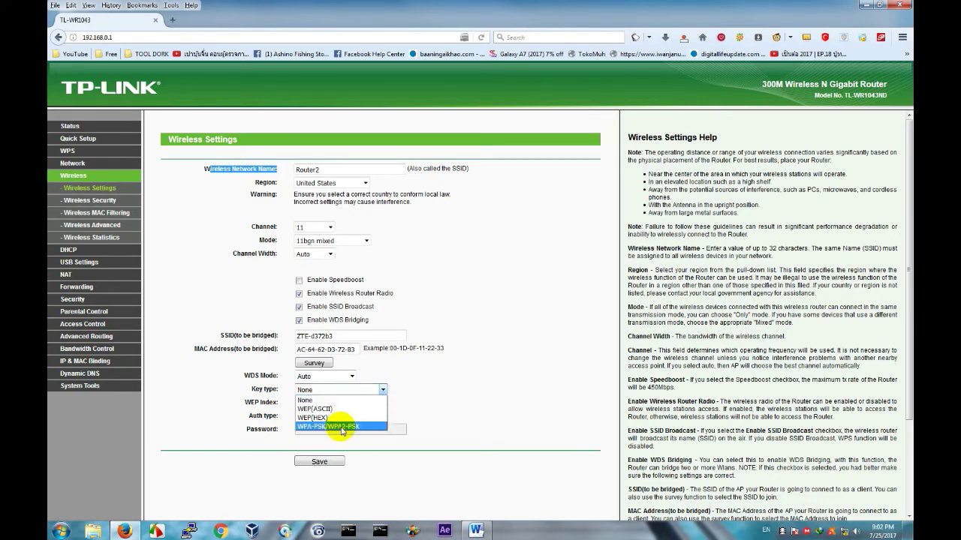
click(334, 426)
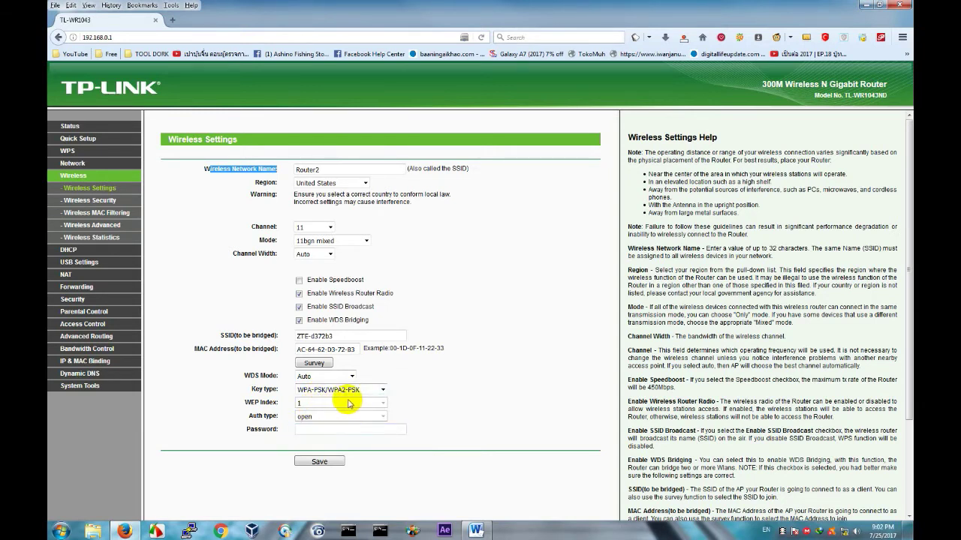
Enter the ZTE Wi-Fi password for the bridge and save the wireless settings.
click(334, 430)
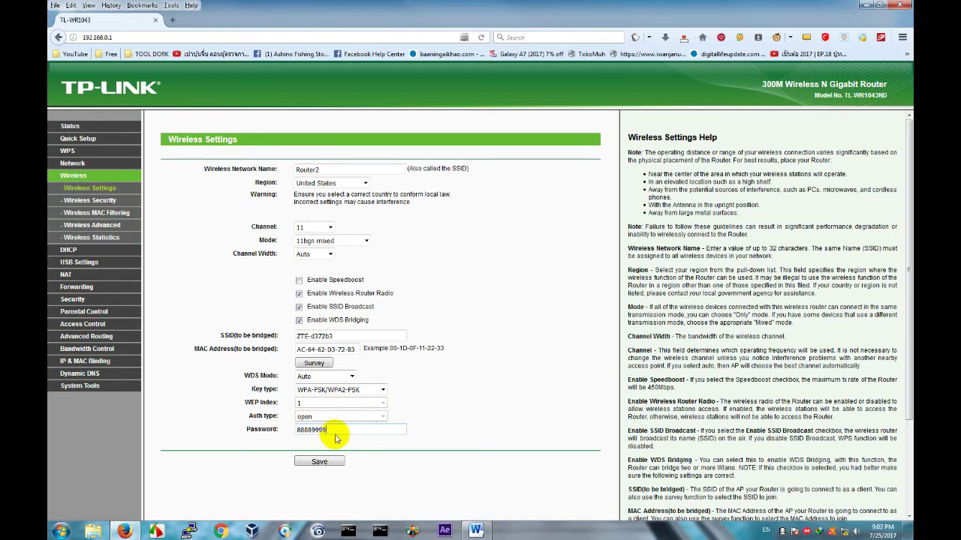
drag(347, 430, 255, 429)
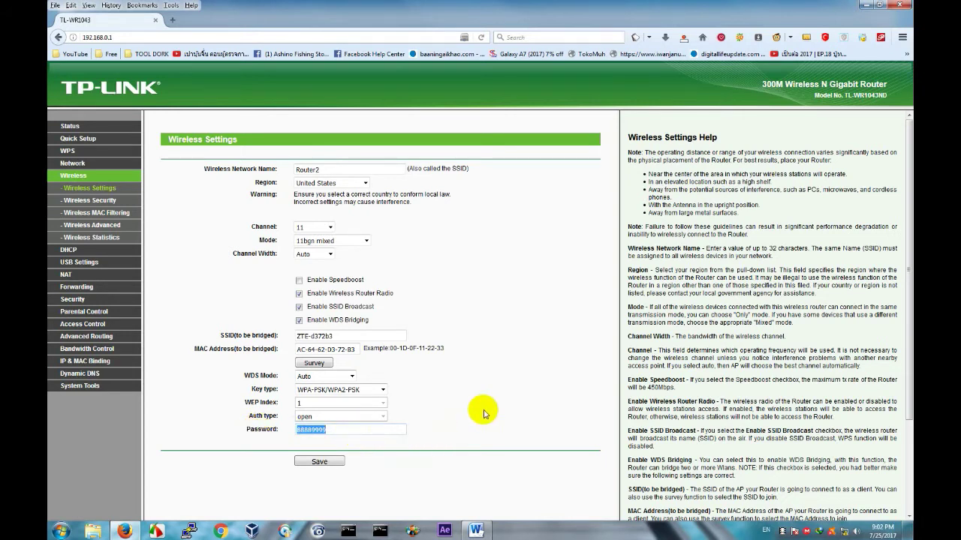
click(563, 381)
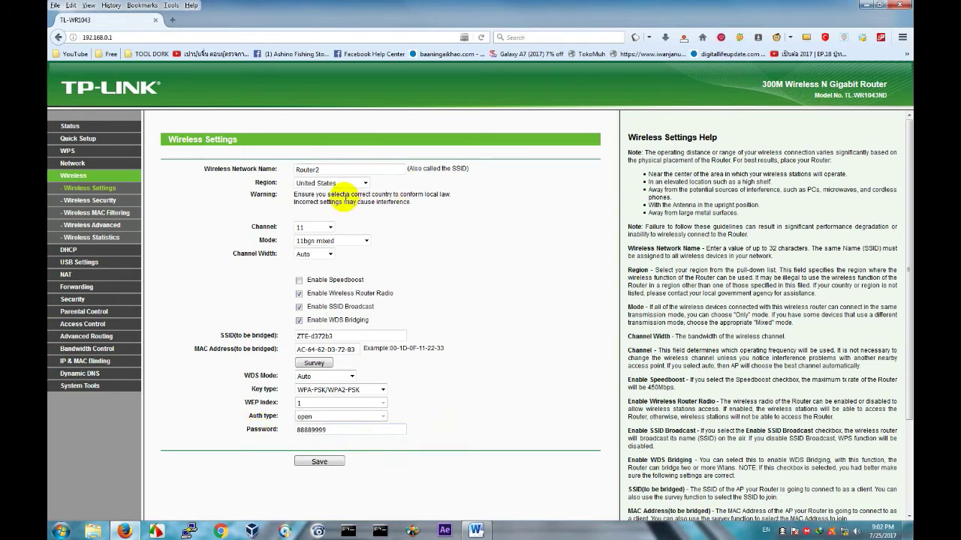
triple_click(340, 197)
click(550, 248)
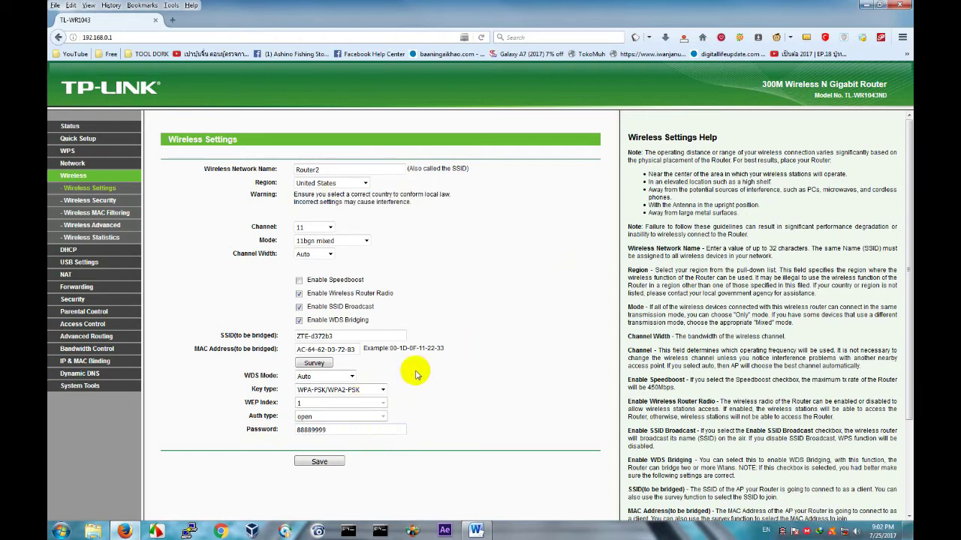
click(848, 534)
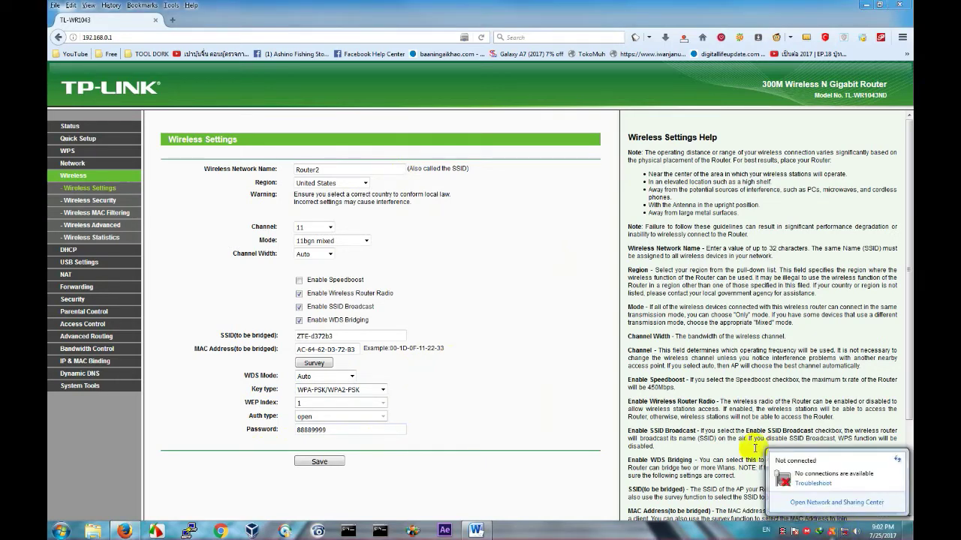
click(545, 354)
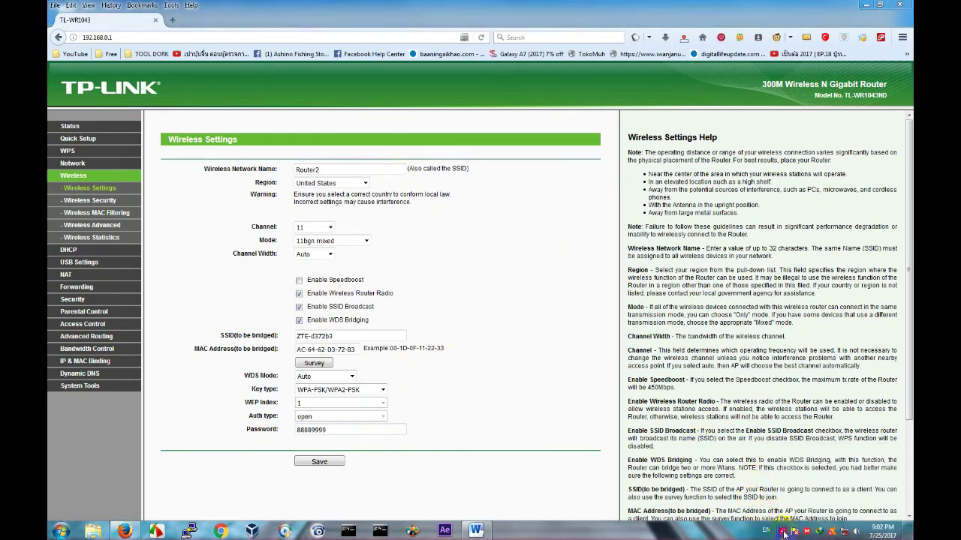
triple_click(455, 353)
click(319, 461)
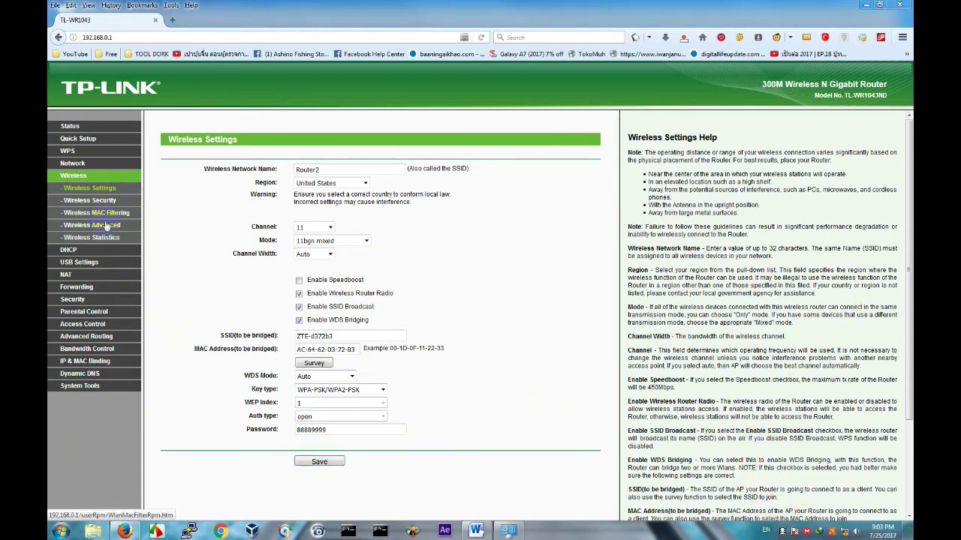
Replace the WPA/WPA2-Personal PSK password under Wireless Security and save it.
click(90, 200)
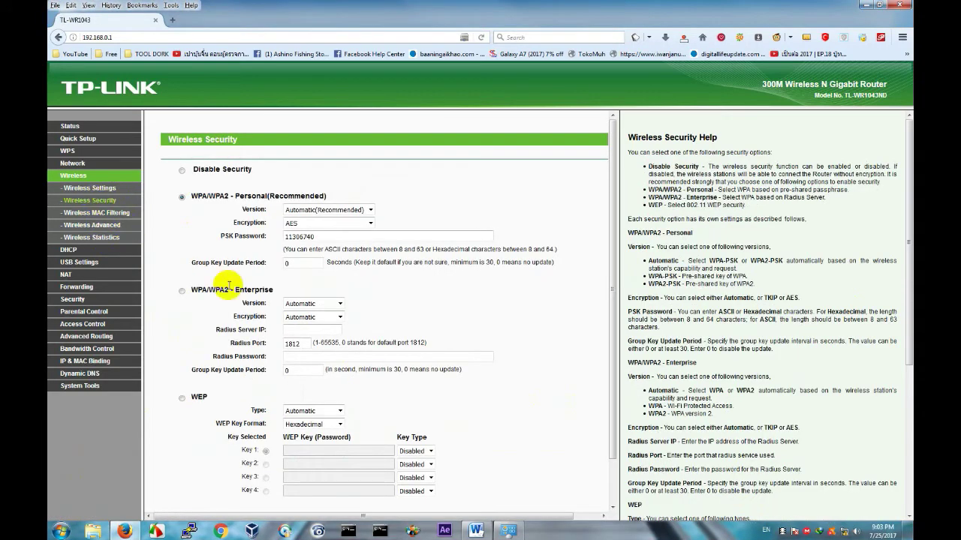
drag(334, 240, 253, 248)
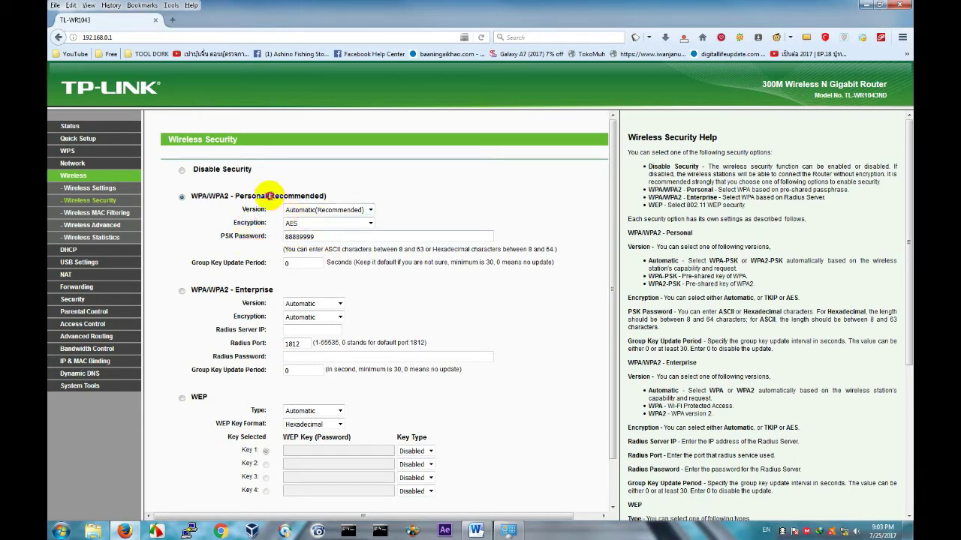
drag(269, 196, 309, 204)
click(295, 237)
scroll(353, 300, down, 1)
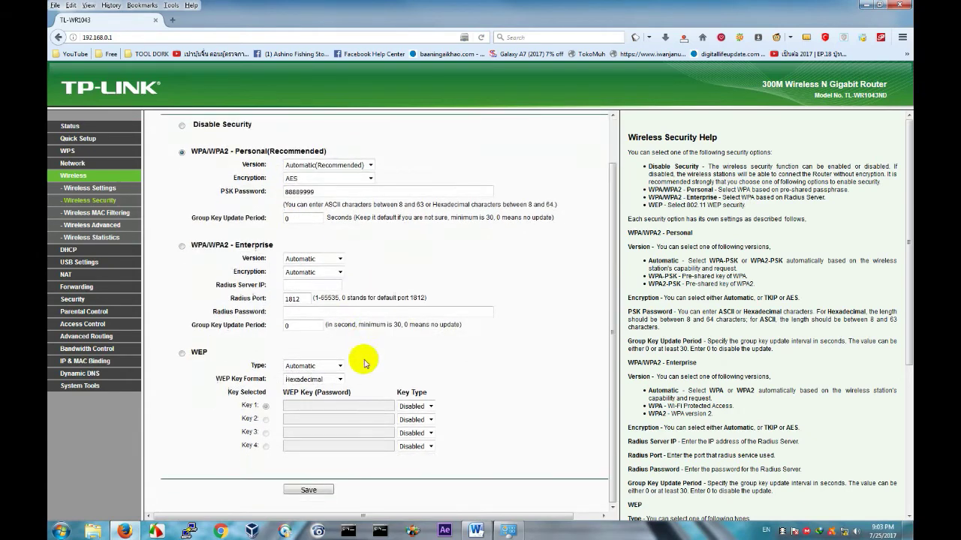
click(307, 490)
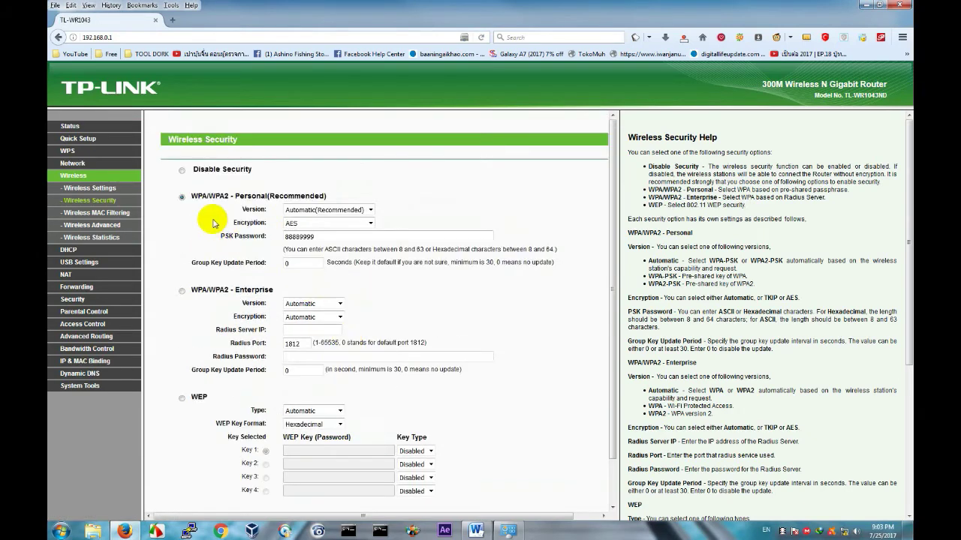
click(71, 250)
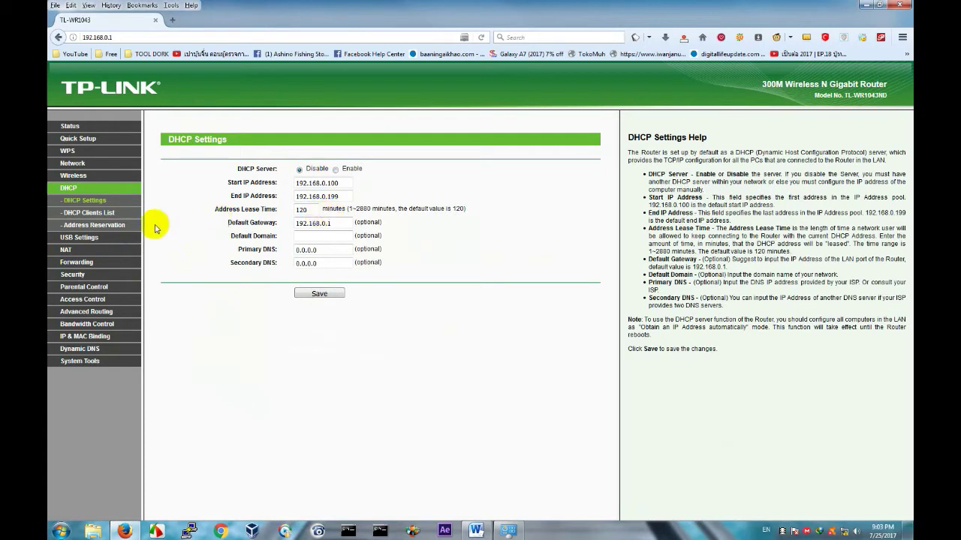
Change the TP-Link LAN IP address to 192.168.1.2, save, and confirm the router restart.
click(73, 163)
click(68, 190)
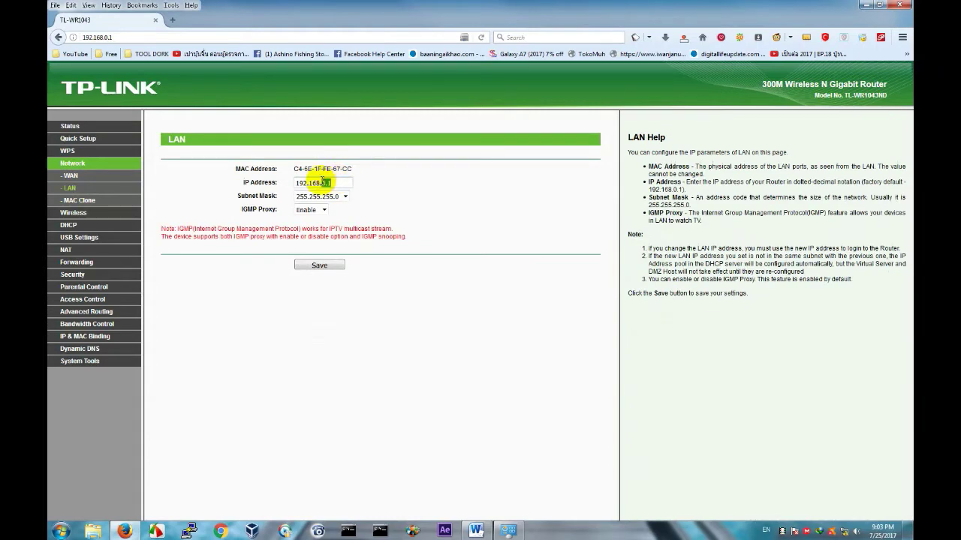
click(333, 267)
click(537, 248)
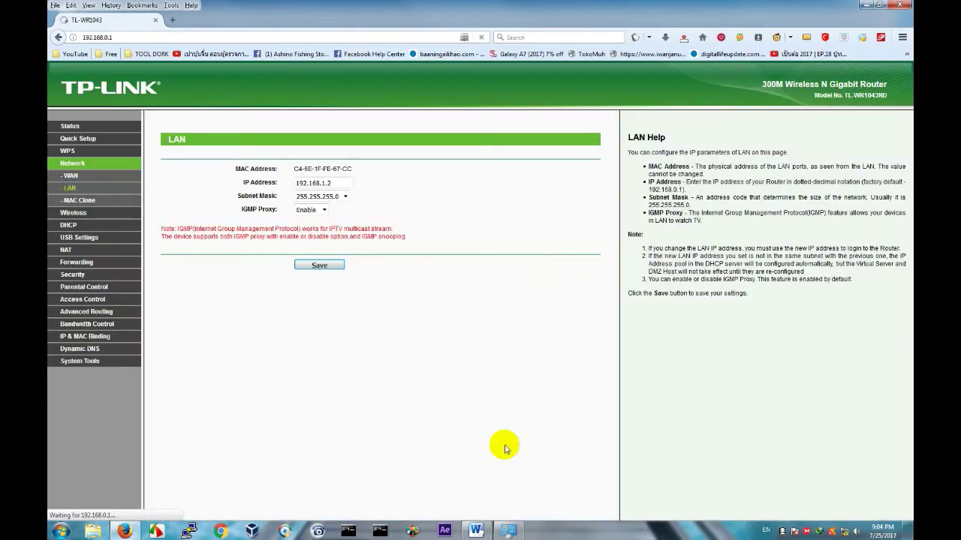
click(475, 528)
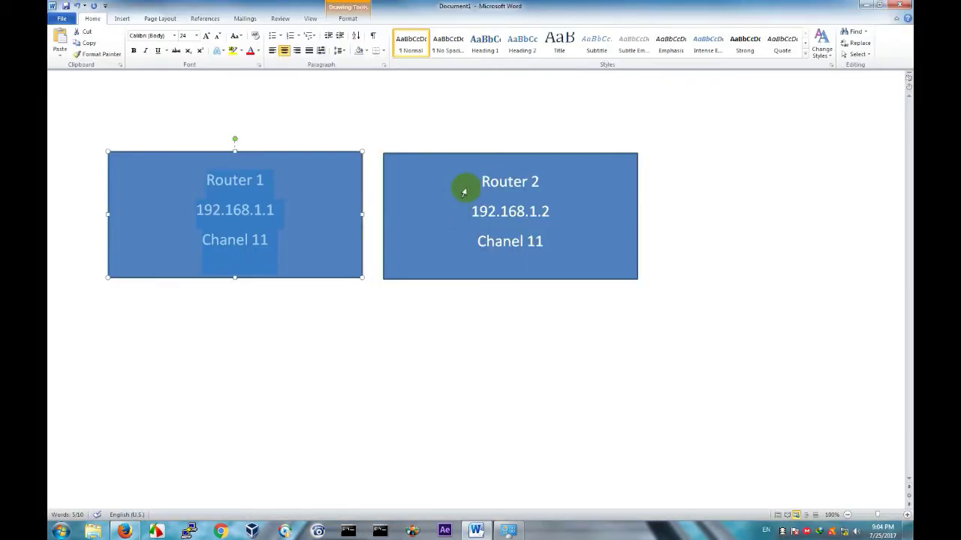
Review the Router 2 and Router 1 details in the diagram, then minimize Word.
triple_click(483, 185)
drag(476, 184, 546, 235)
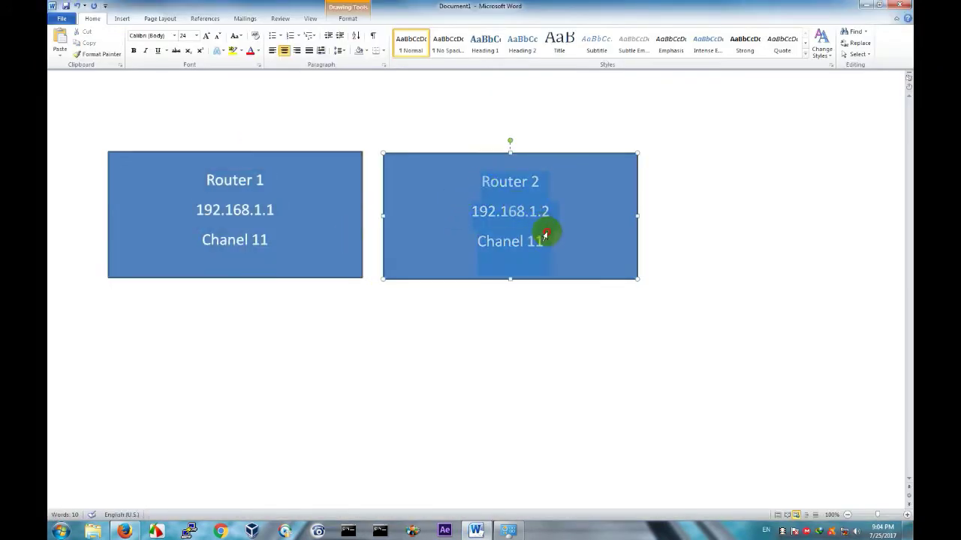
drag(203, 179, 285, 232)
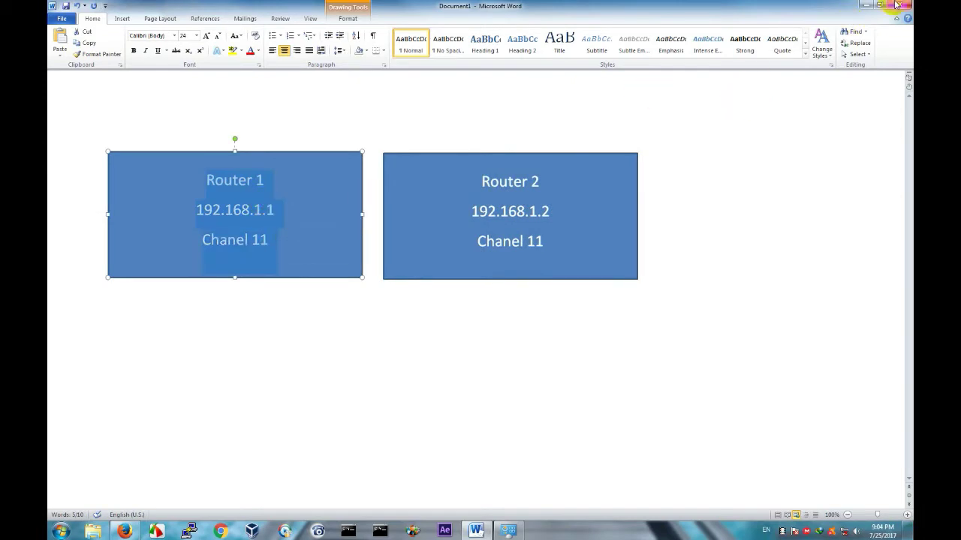
click(869, 4)
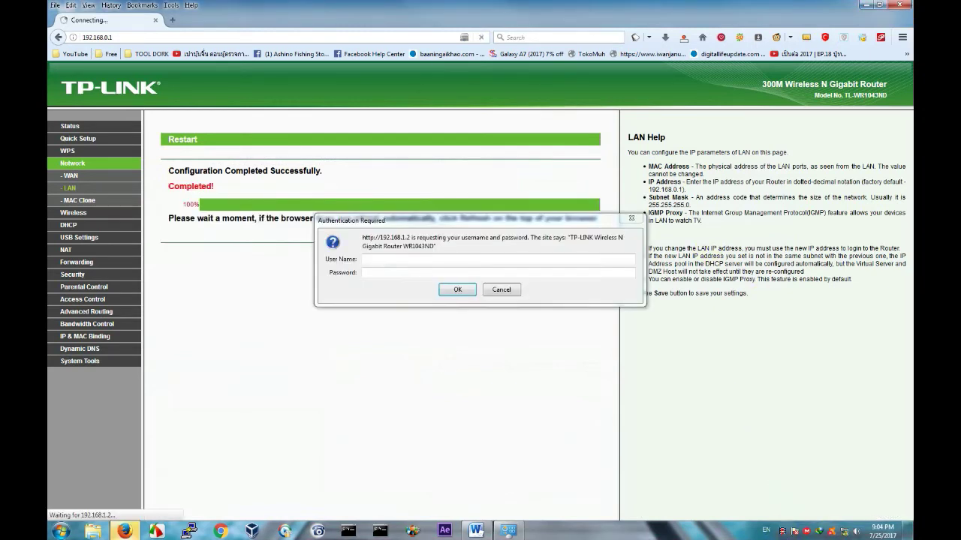
Dismiss the failed login and log back into the TP-Link router at 192.168.1.2.
click(501, 293)
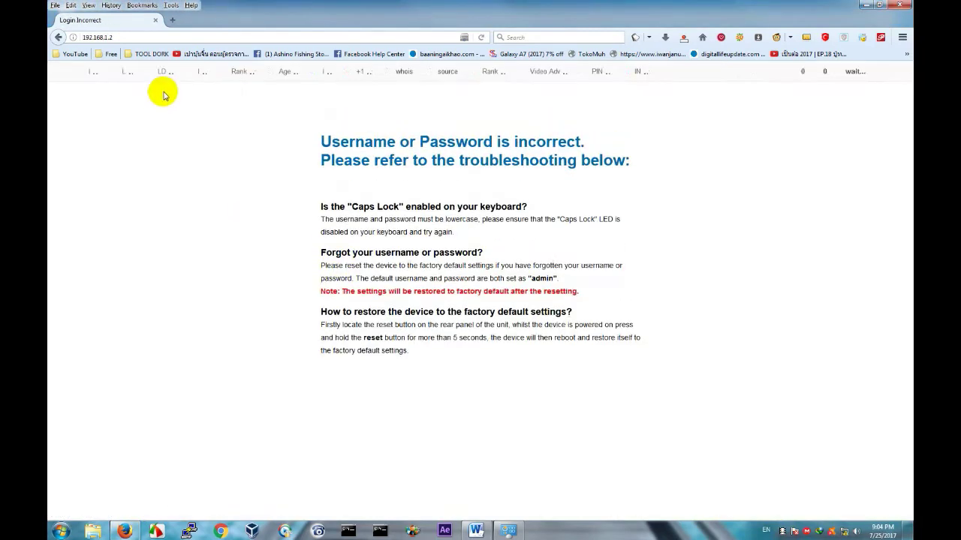
drag(120, 36, 57, 37)
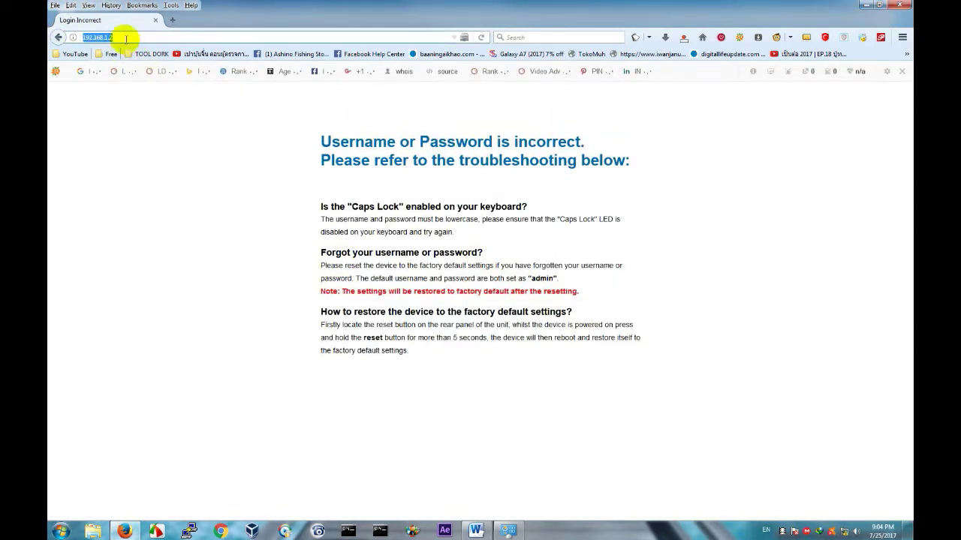
key(Return)
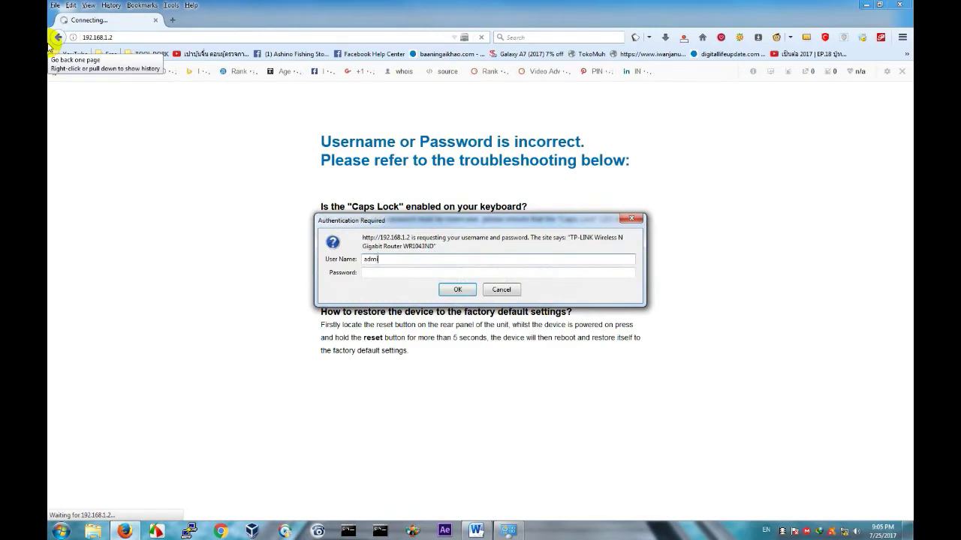
key(Return)
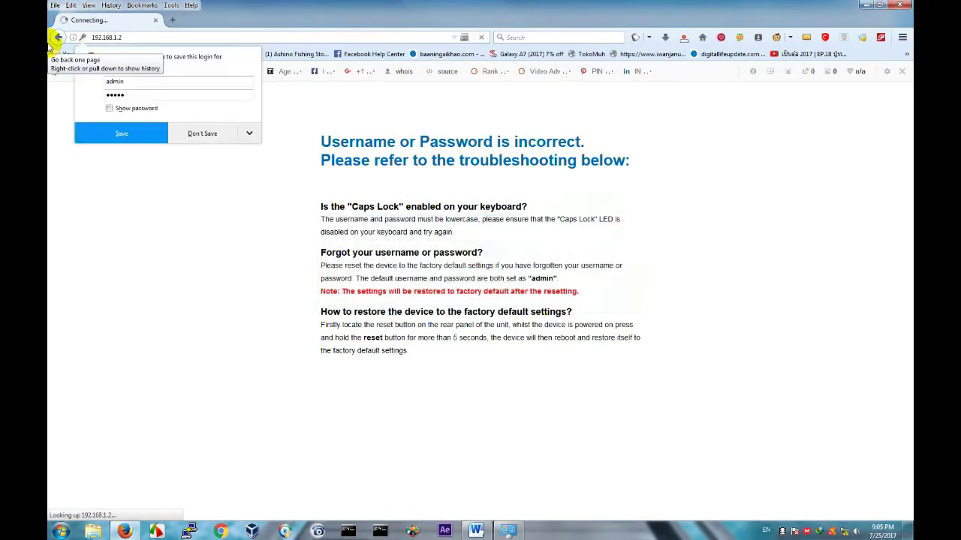
Set the DHCP Server to Disabled in DHCP Settings, save it, and confirm the change.
click(142, 138)
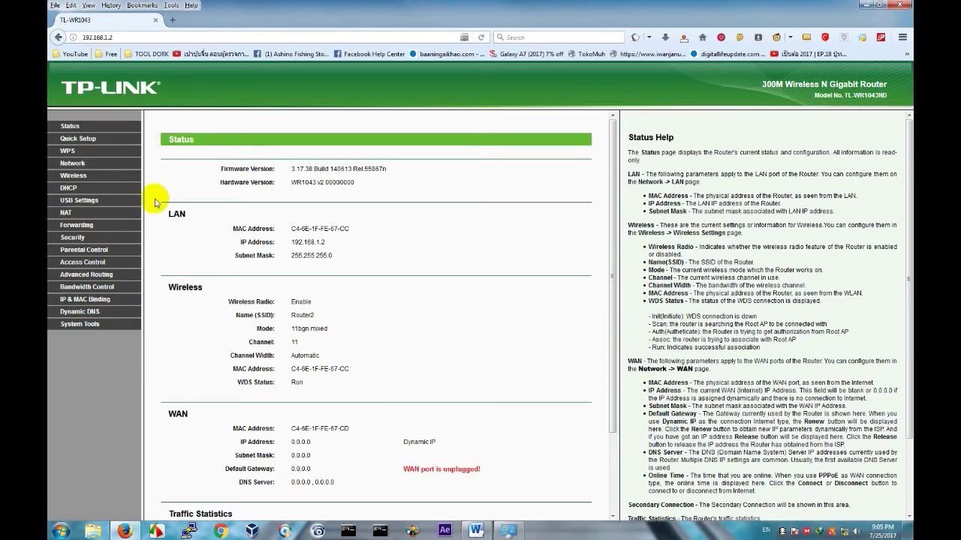
click(70, 189)
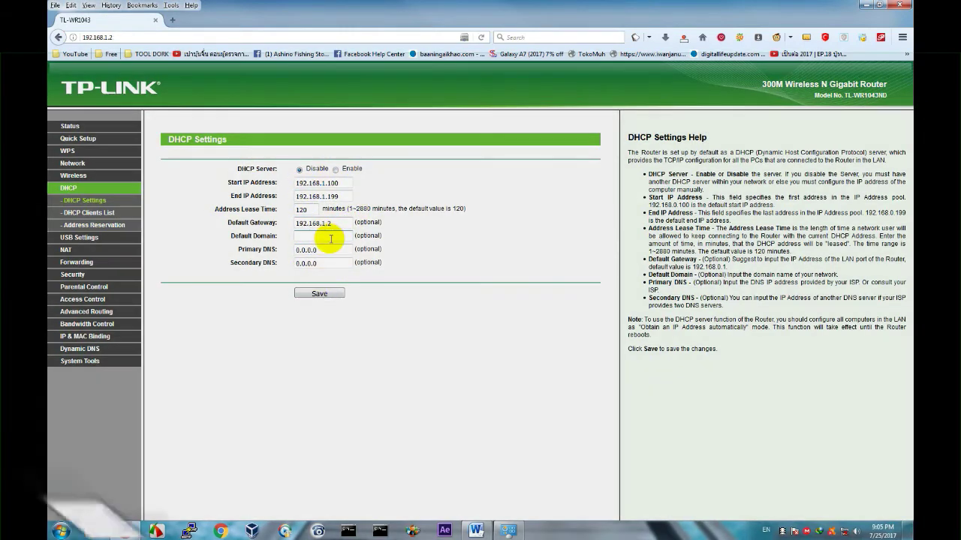
drag(333, 249, 272, 251)
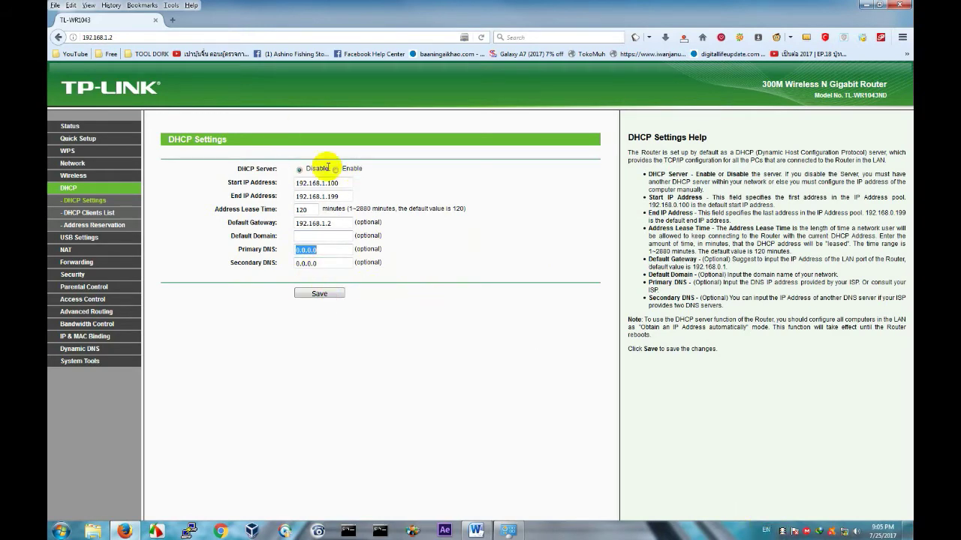
click(338, 295)
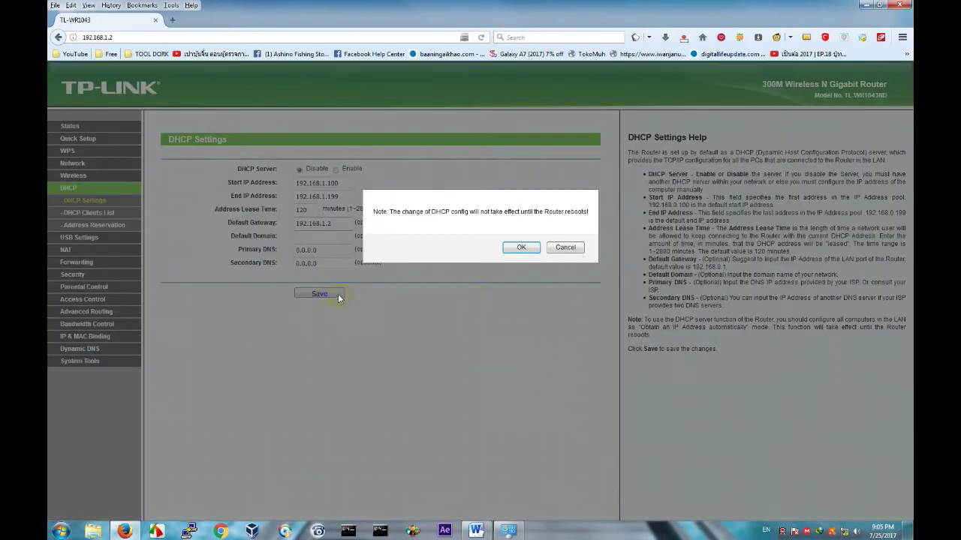
click(521, 247)
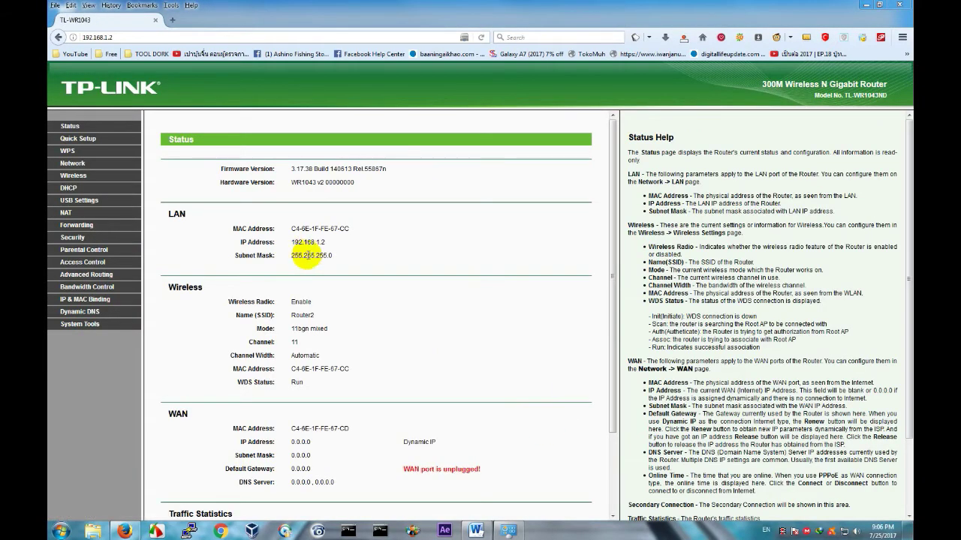
drag(294, 241, 325, 241)
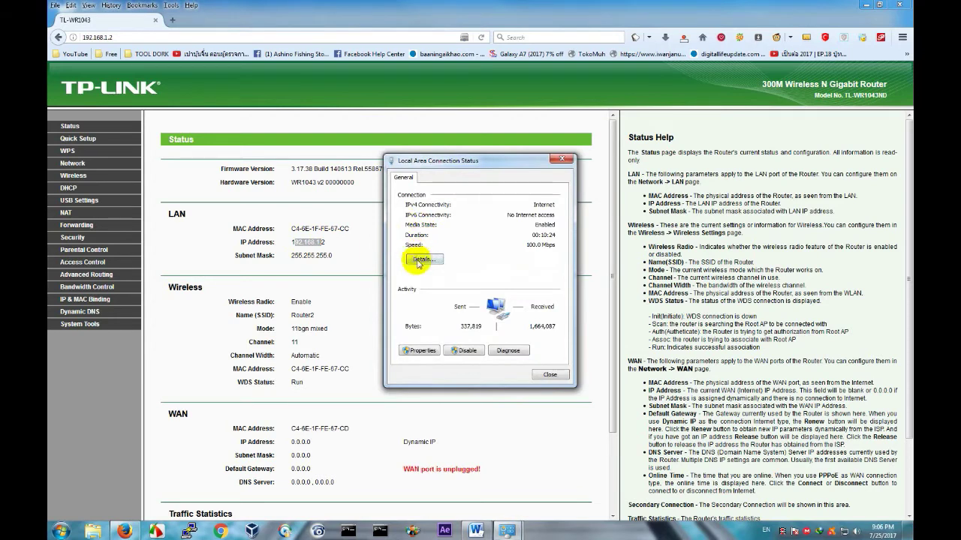
click(419, 259)
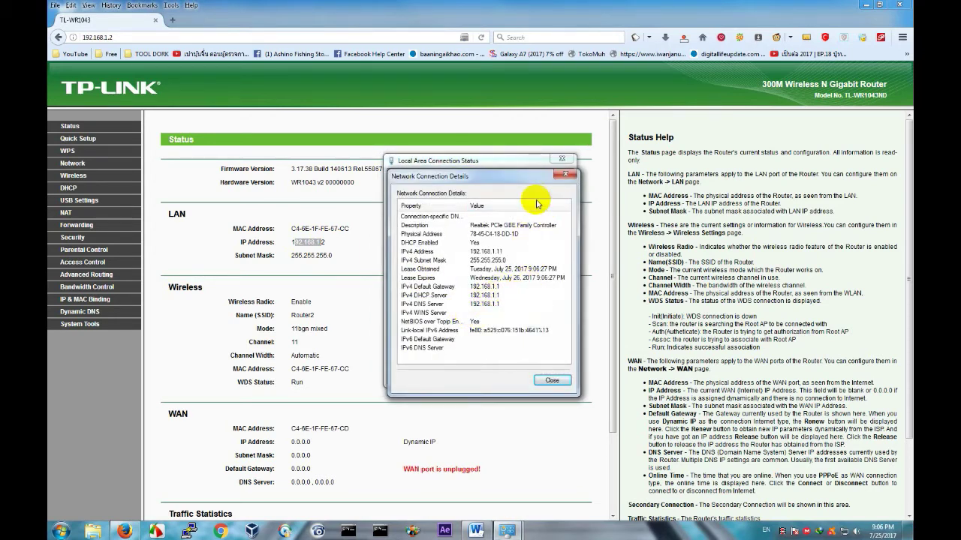
drag(564, 183, 328, 171)
click(259, 274)
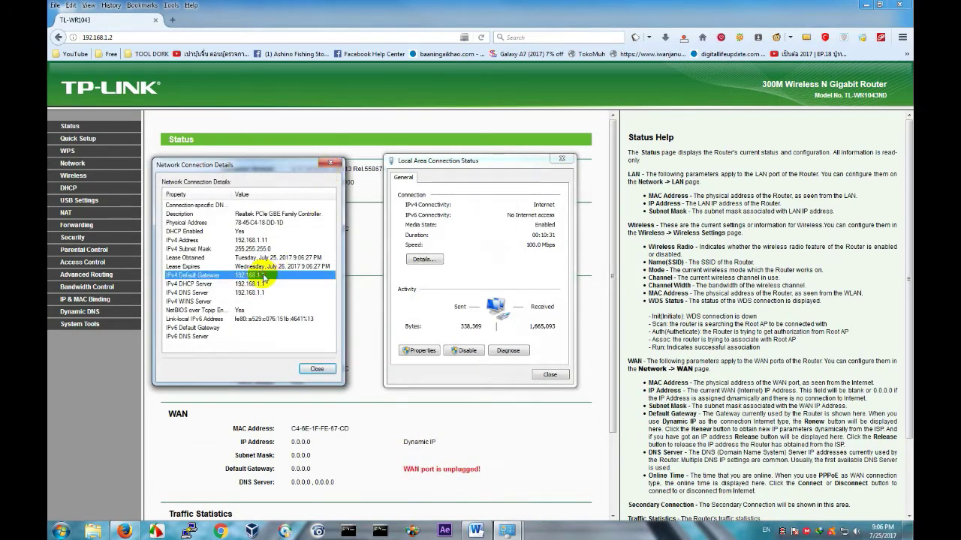
click(248, 284)
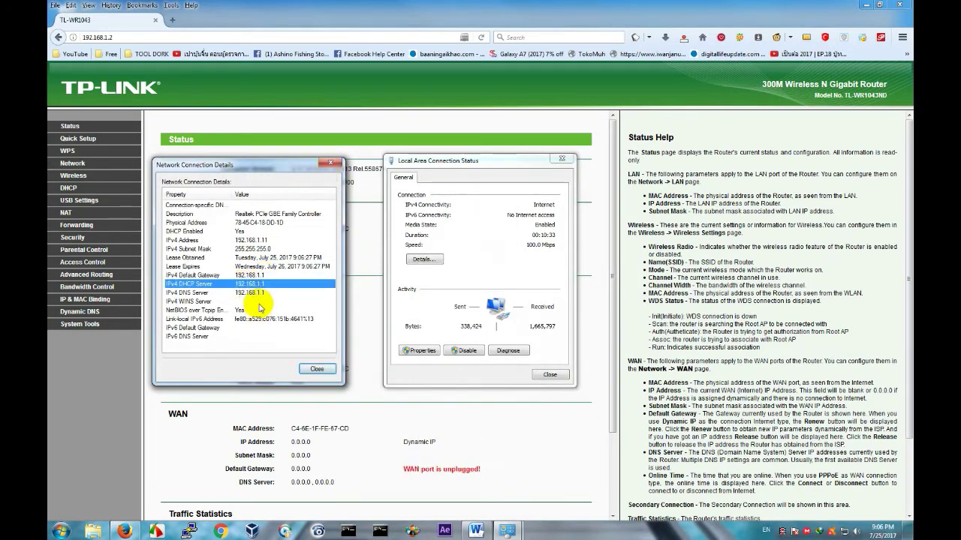
click(255, 293)
click(316, 372)
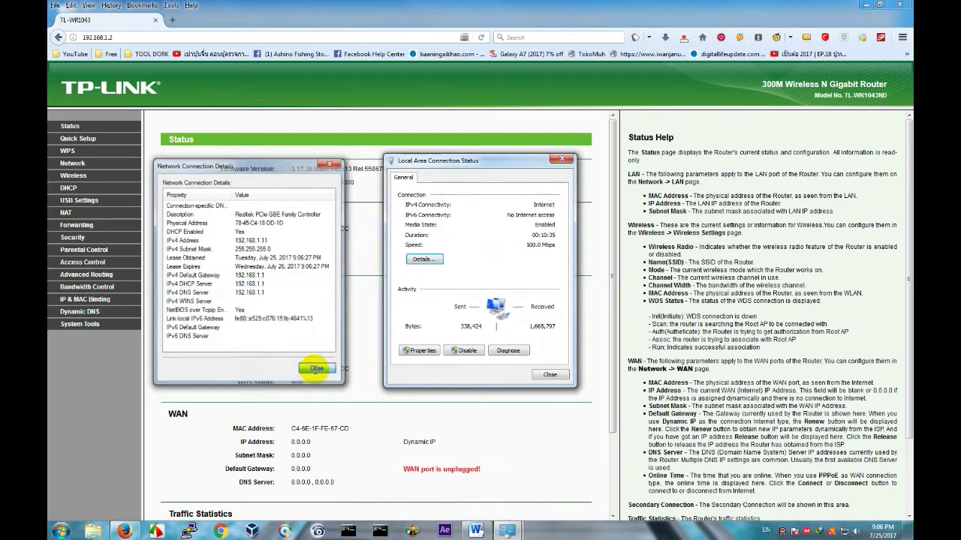
click(551, 374)
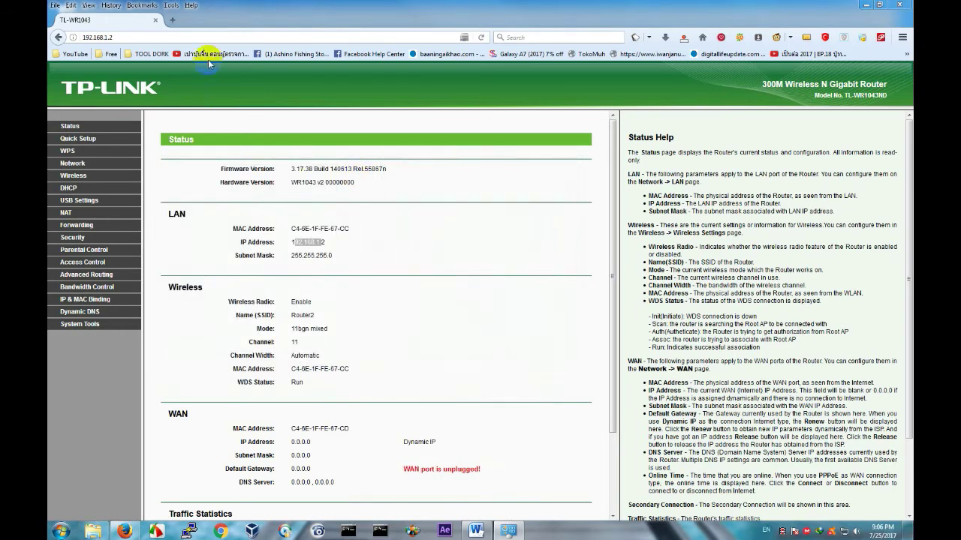
click(192, 38)
click(200, 38)
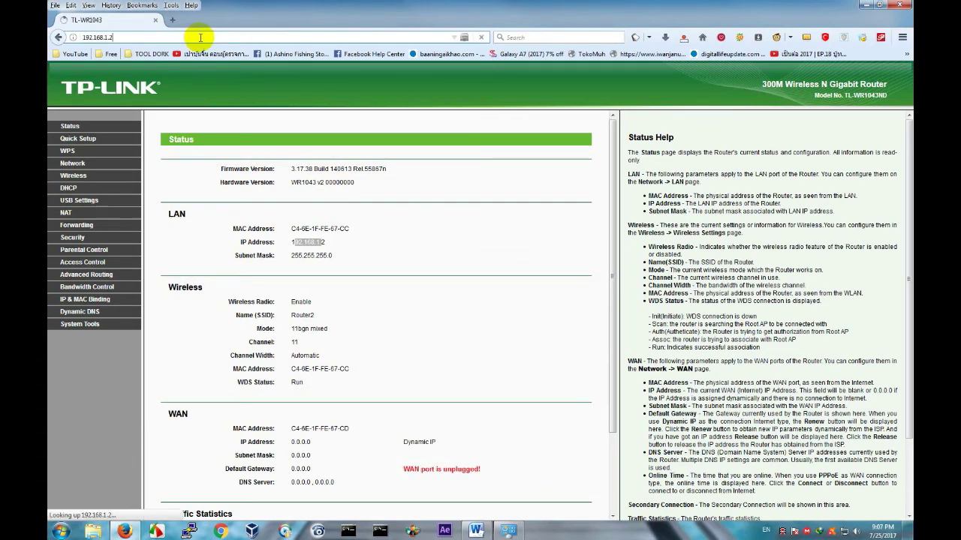
text(53)
key(Return)
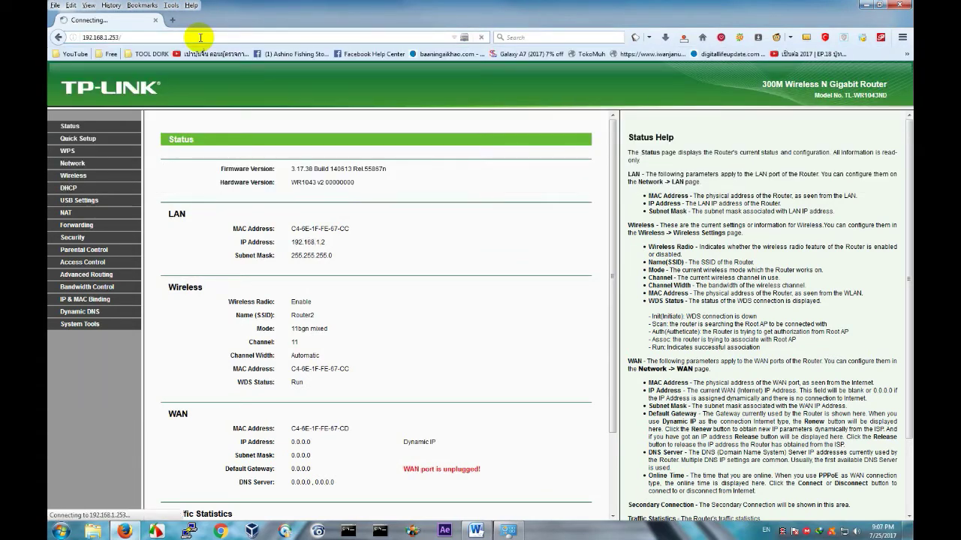
drag(107, 37, 211, 38)
text(1)
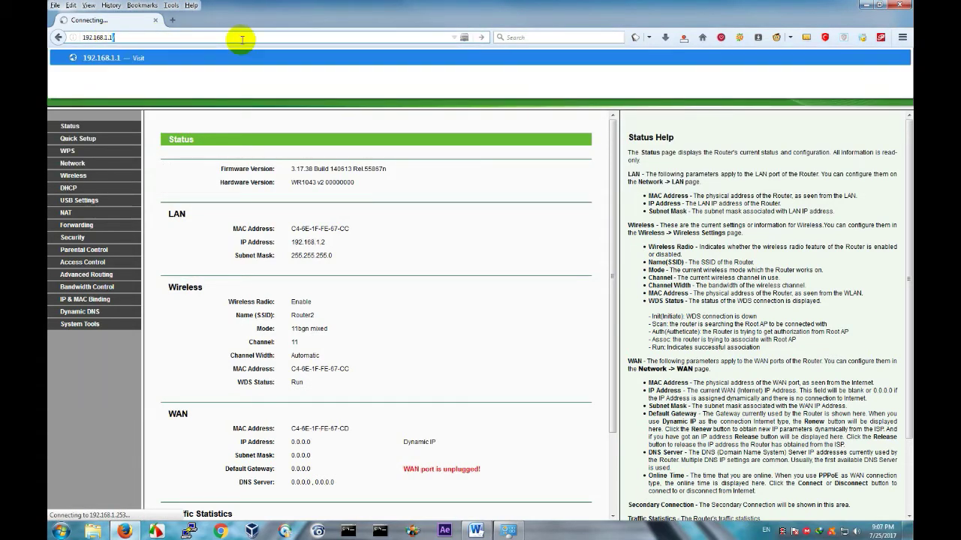
key(Return)
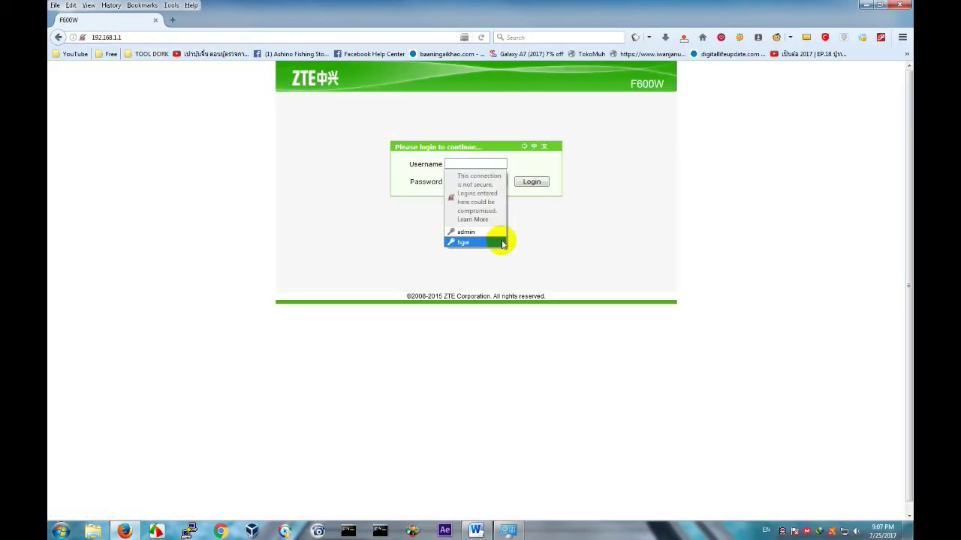
click(484, 232)
click(532, 183)
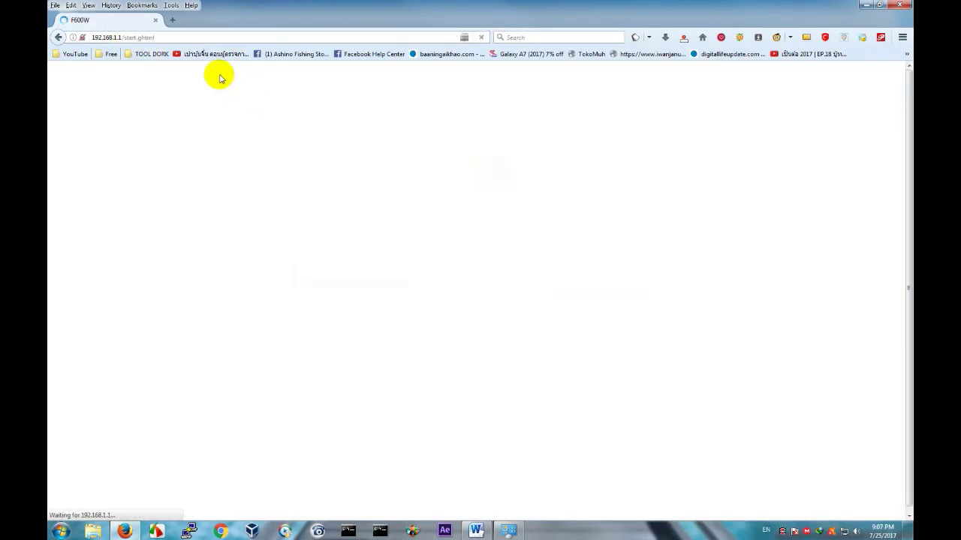
drag(109, 36, 313, 35)
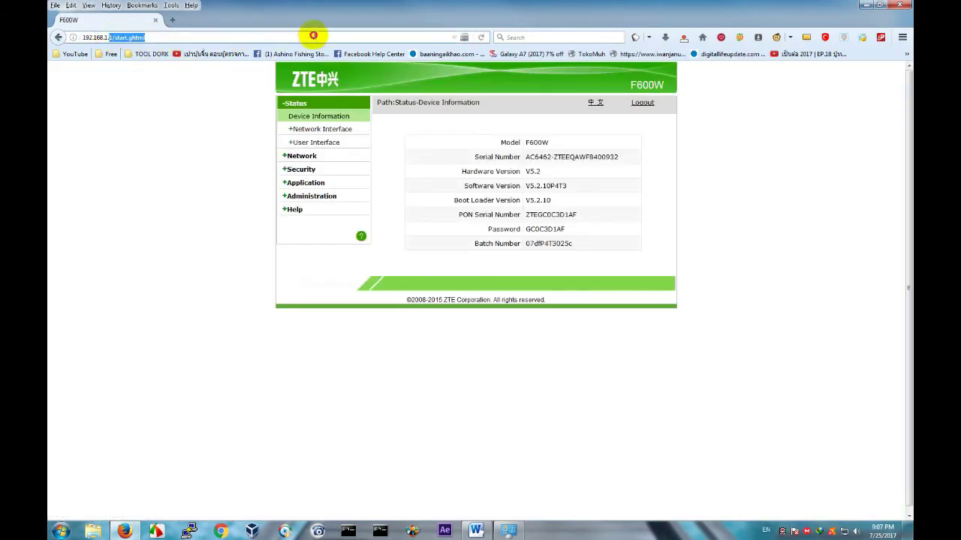
text(253/)
key(Return)
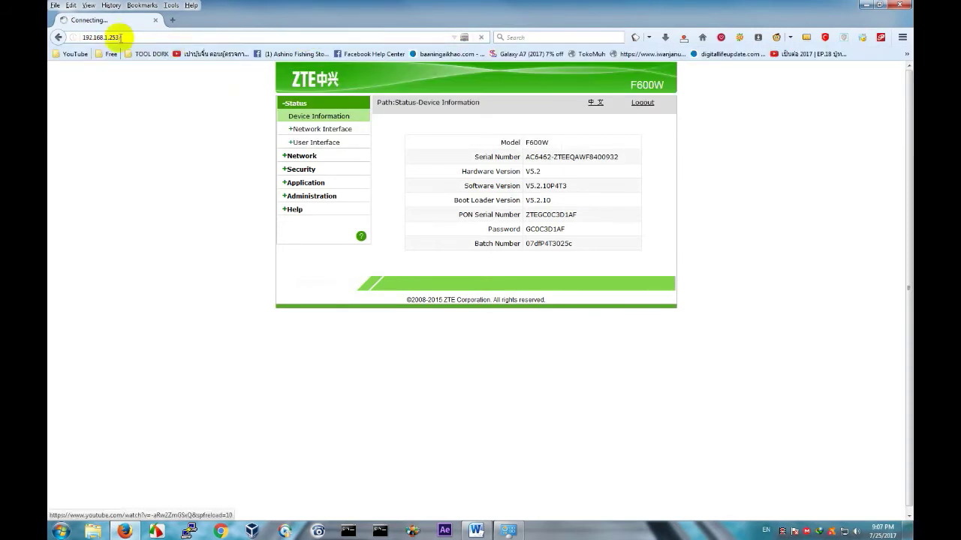
drag(107, 37, 260, 36)
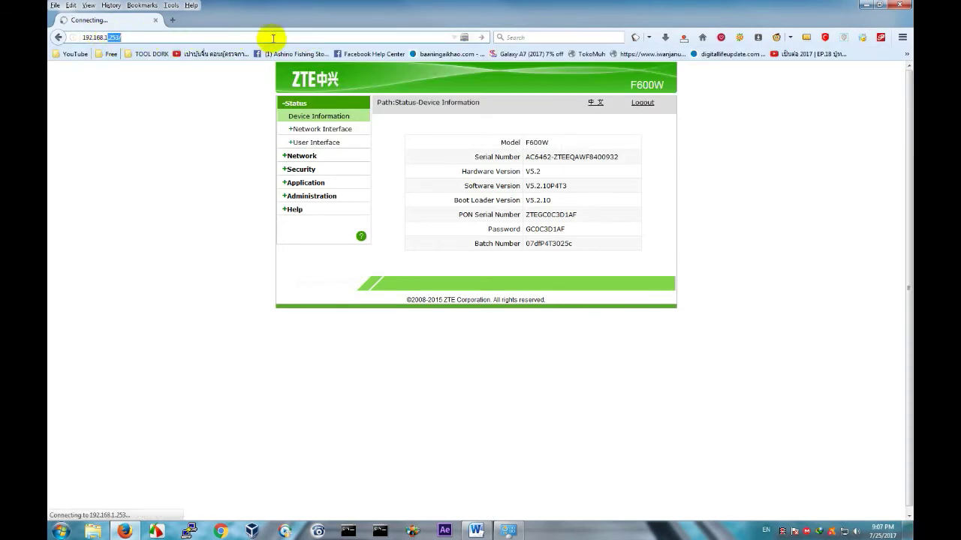
text(2)
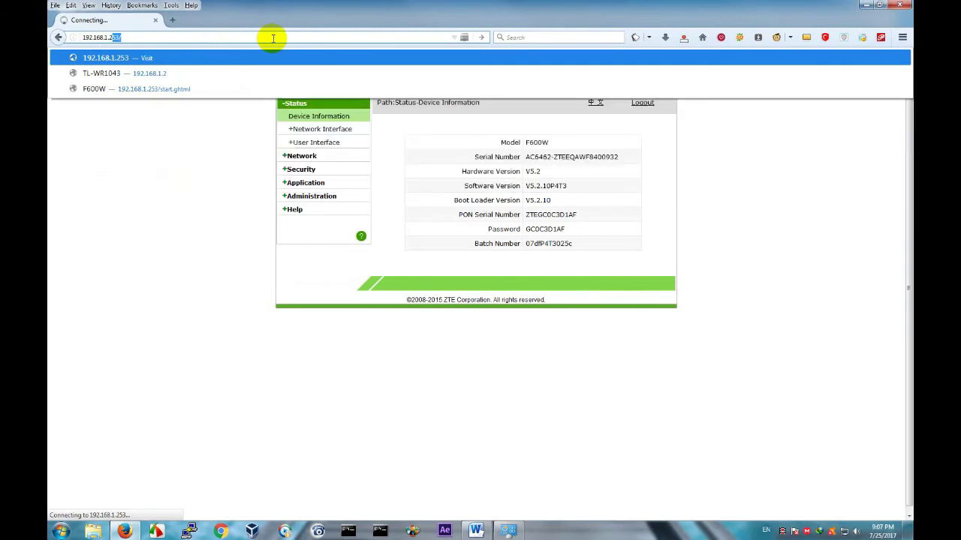
key(Return)
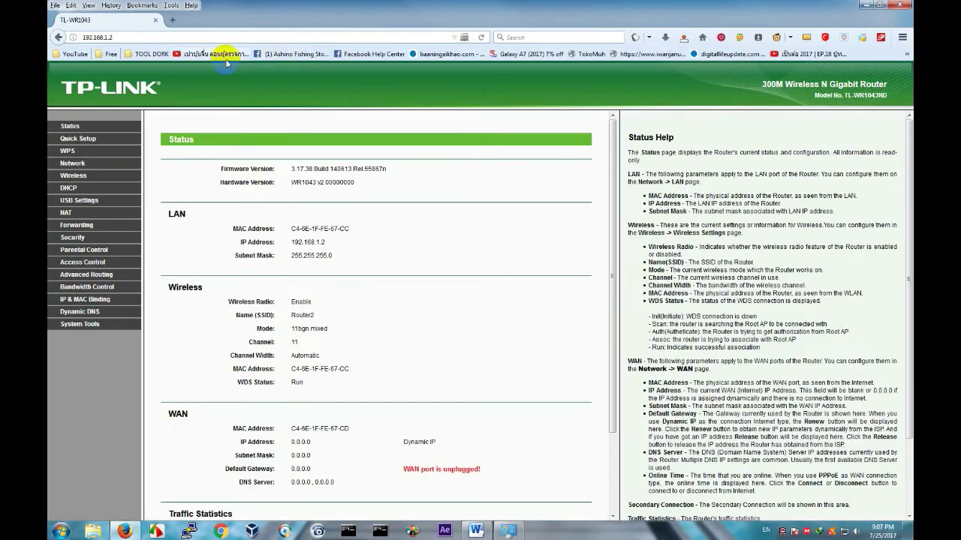
click(174, 20)
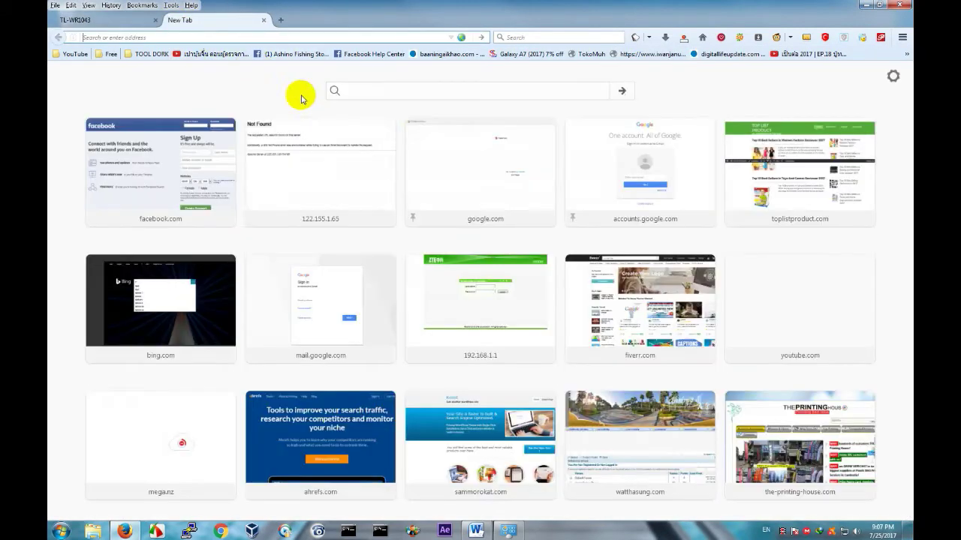
text(youtube.com/)
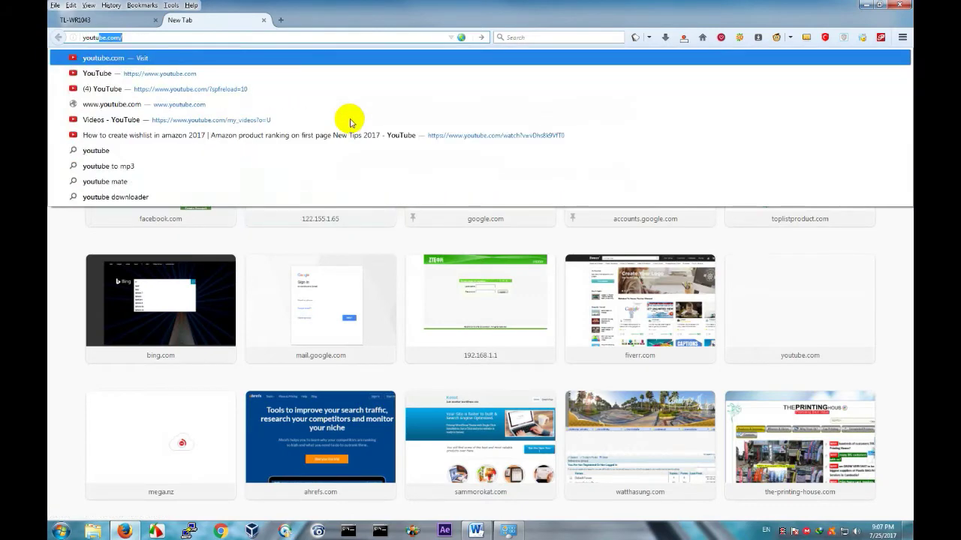
key(Return)
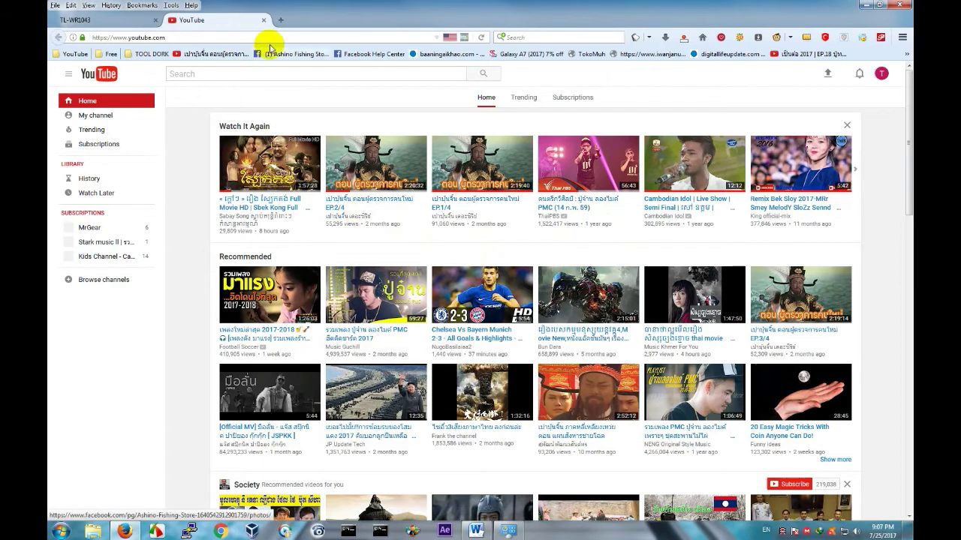
click(264, 23)
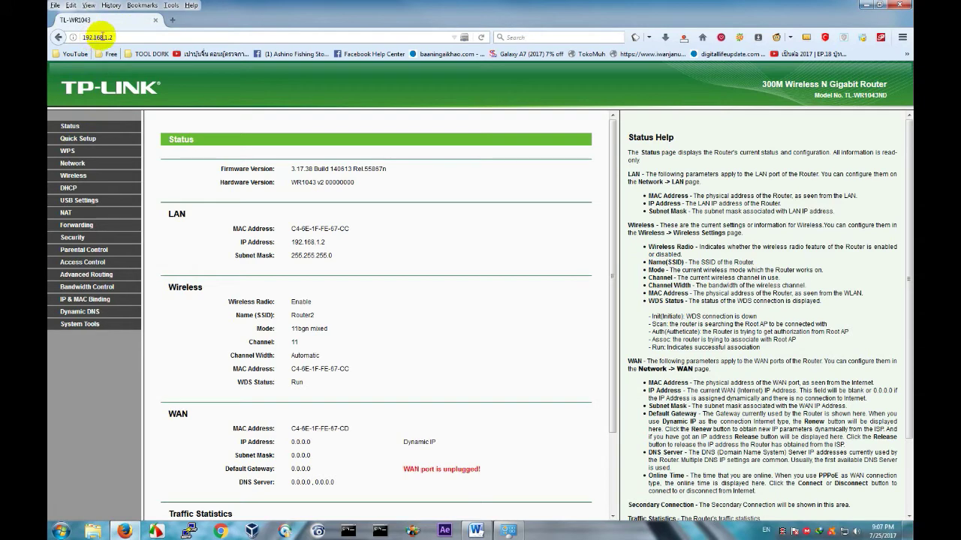
Replace the WPA/WPA2-Personal PSK password under Wireless Security with a new one and save.
click(69, 144)
click(73, 179)
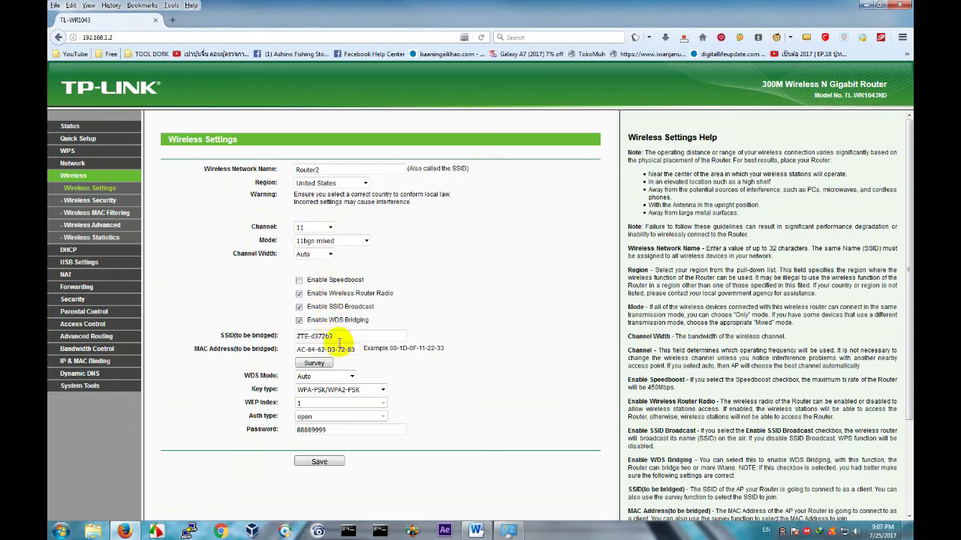
click(89, 201)
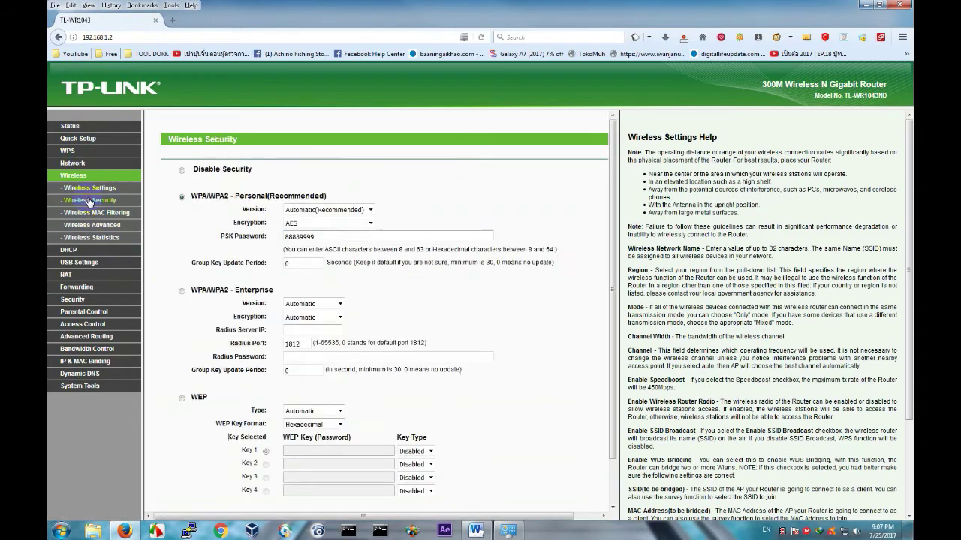
drag(327, 236, 277, 235)
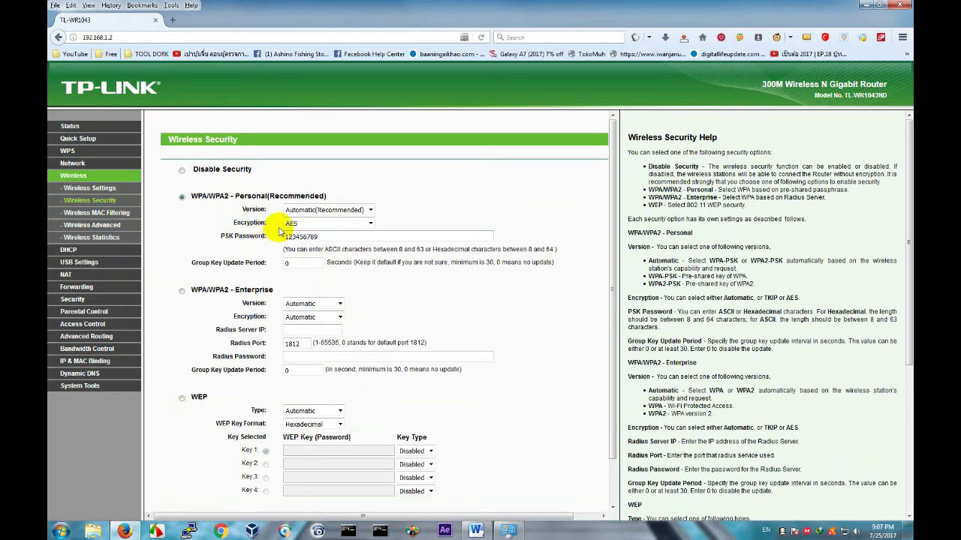
scroll(392, 369, down, 2)
click(309, 490)
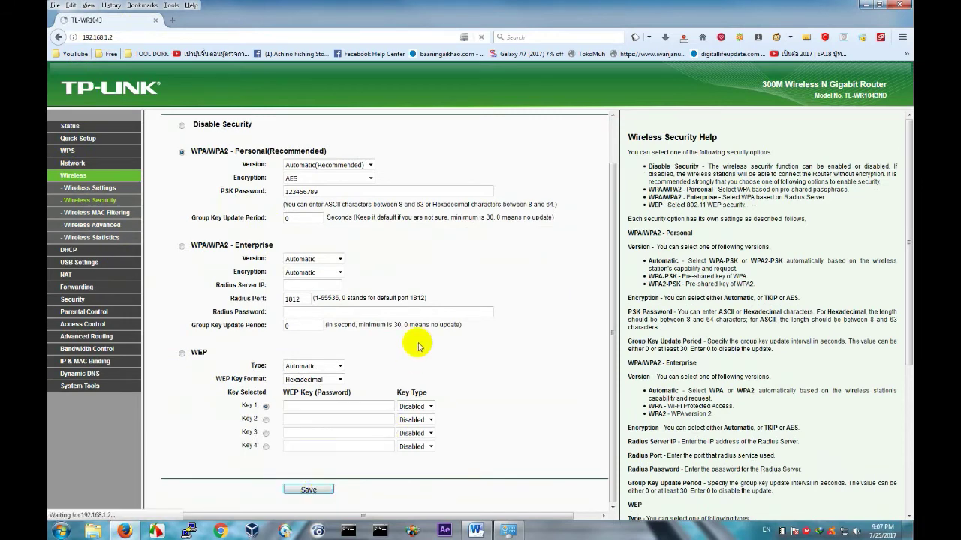
scroll(410, 392, down, 2)
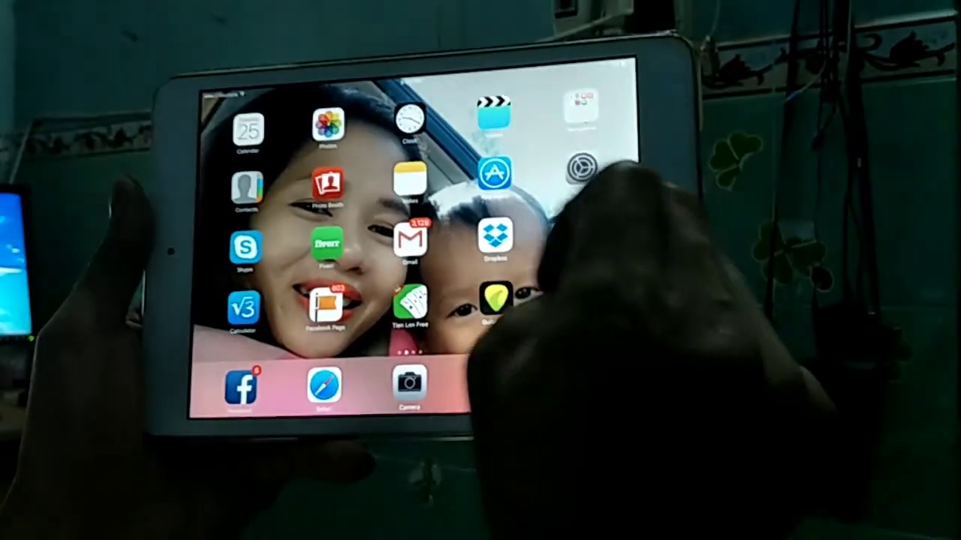
click(582, 169)
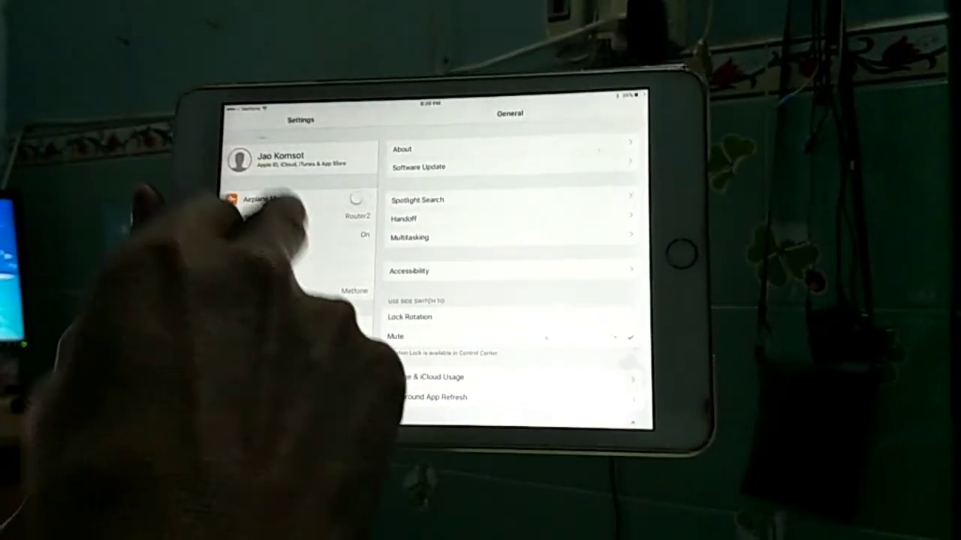
click(258, 234)
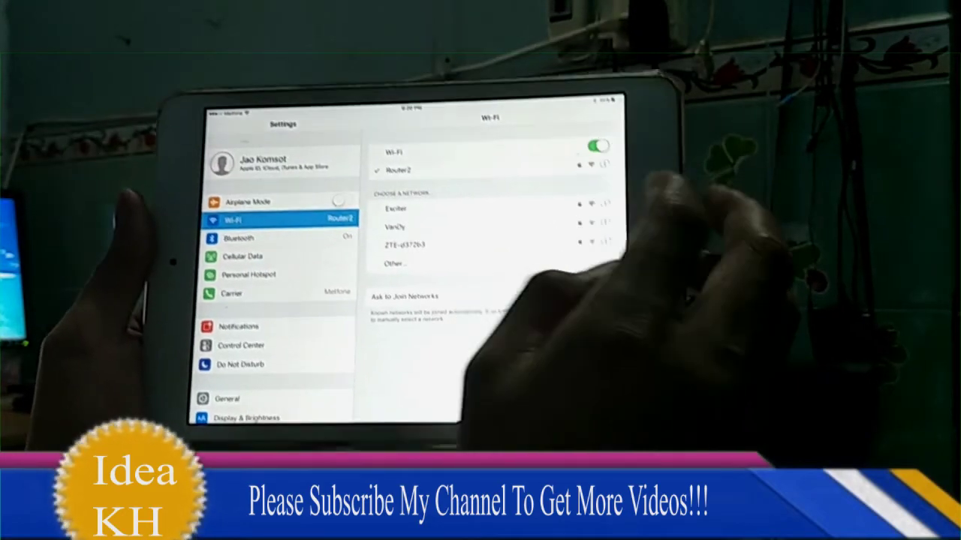
click(605, 165)
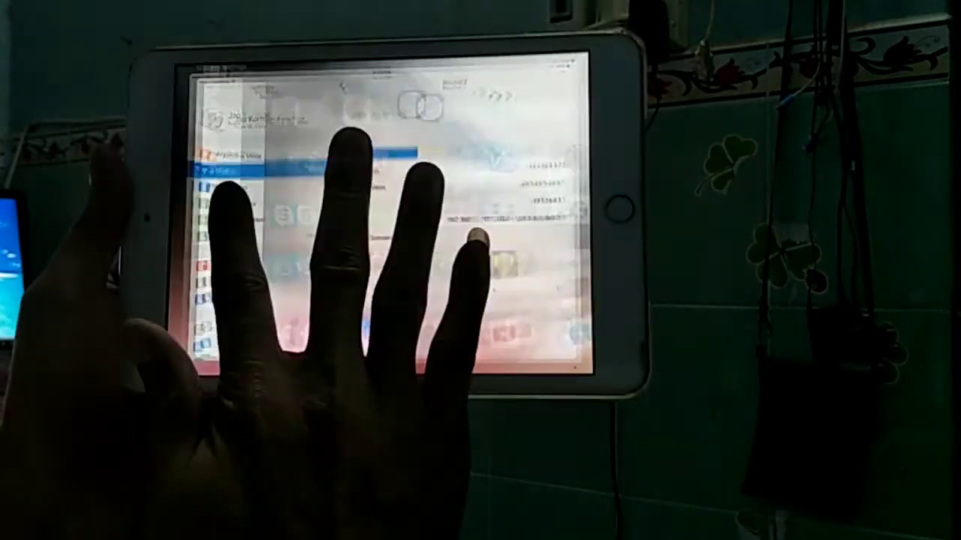
drag(477, 238, 472, 150)
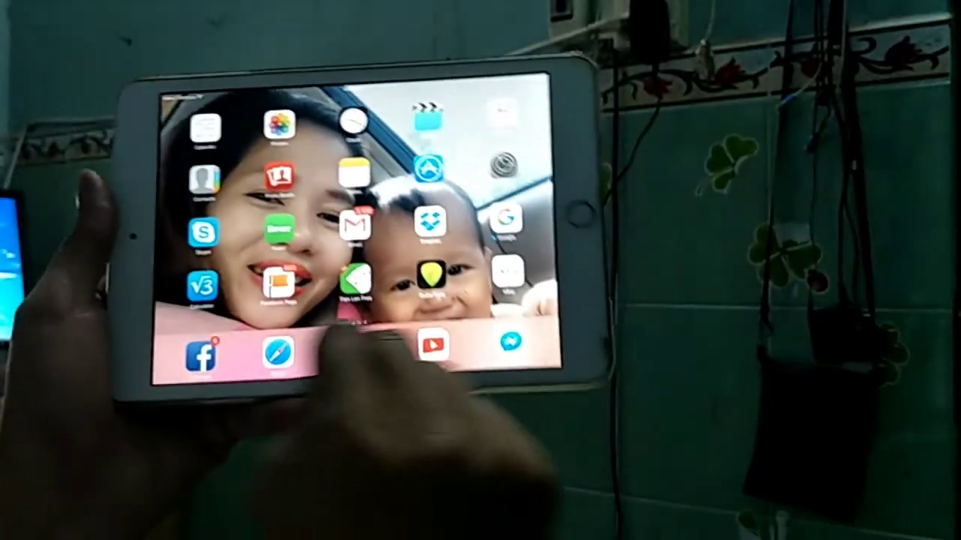
Play the first recommended YouTube video, a pond in a field, on the iPad.
click(463, 381)
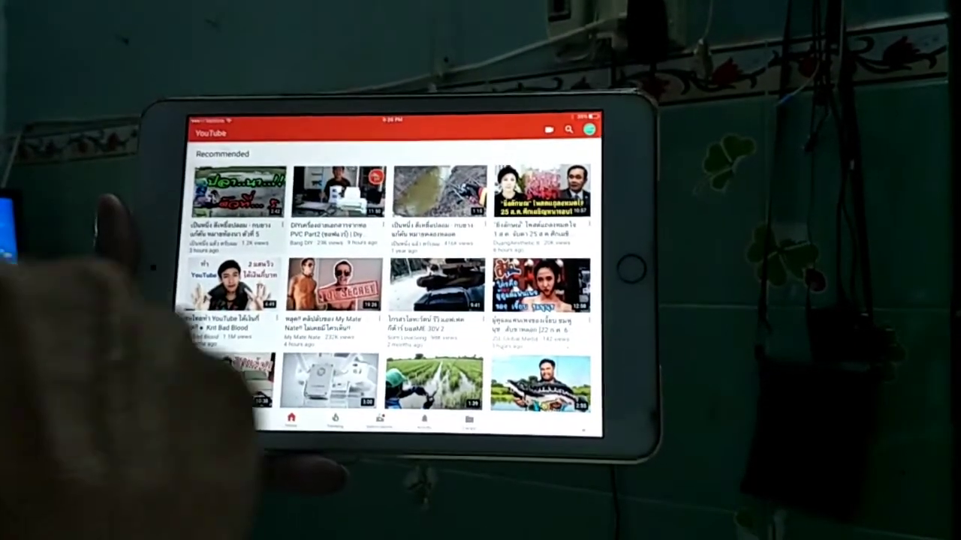
click(242, 193)
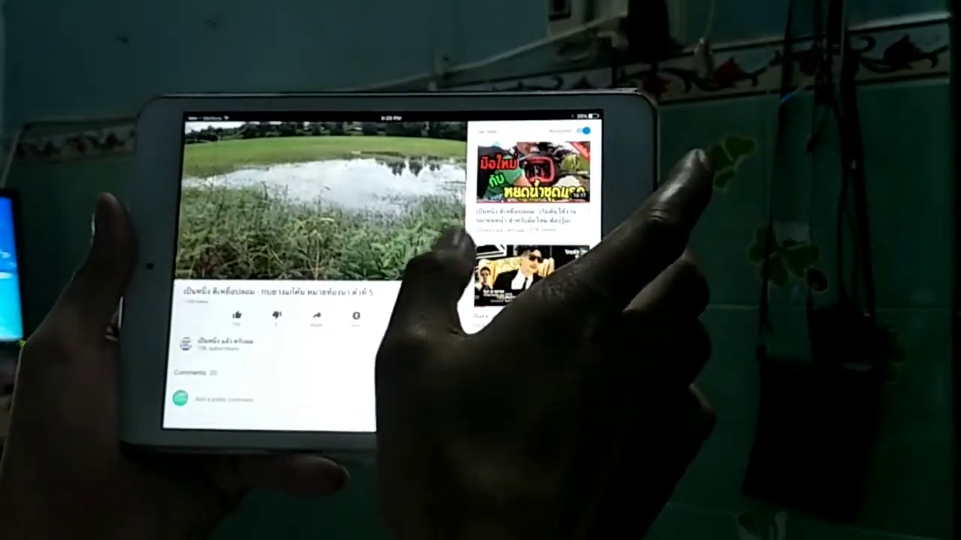
click(455, 248)
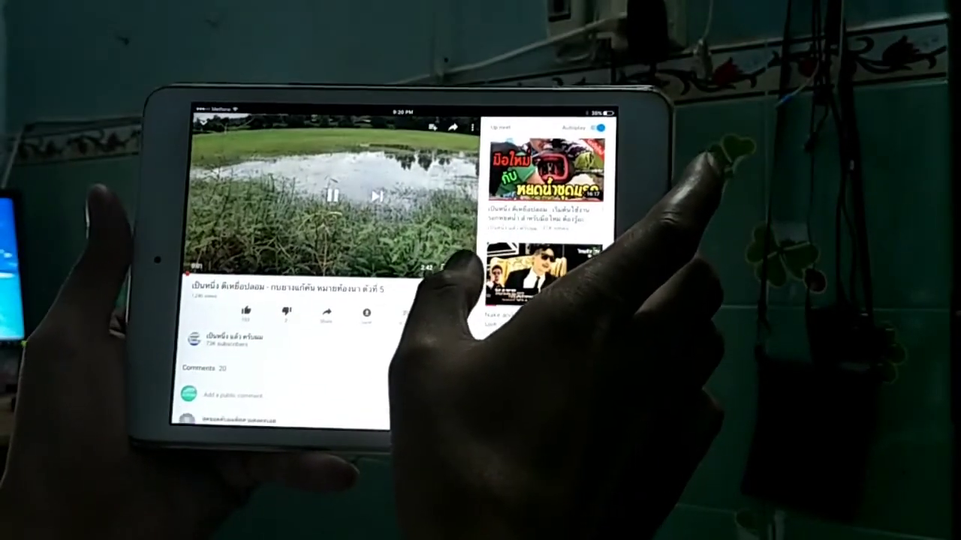